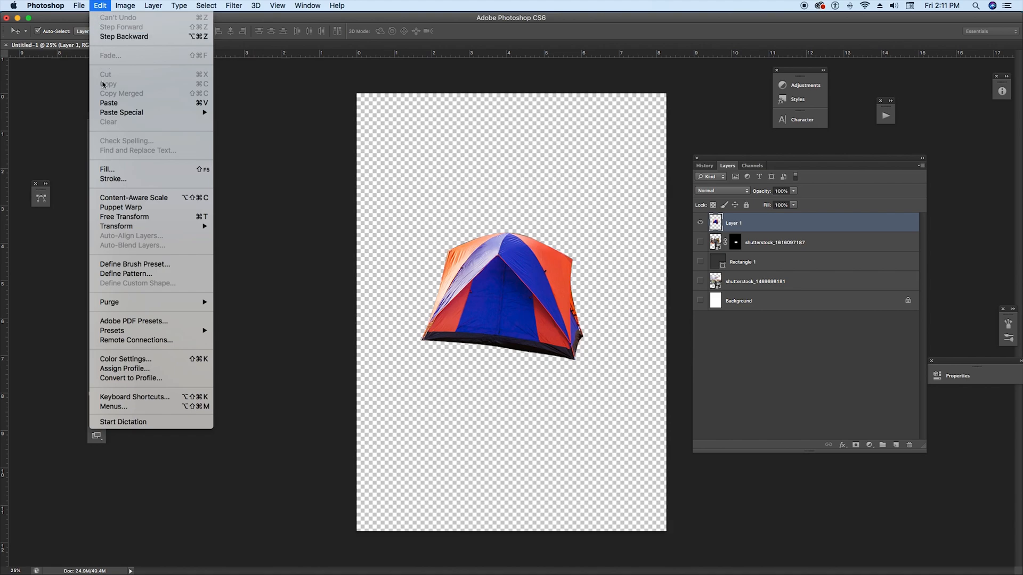
# Step: Scale the tent layer up to about 127% and commit the transform
pyautogui.moveTo(138, 226)
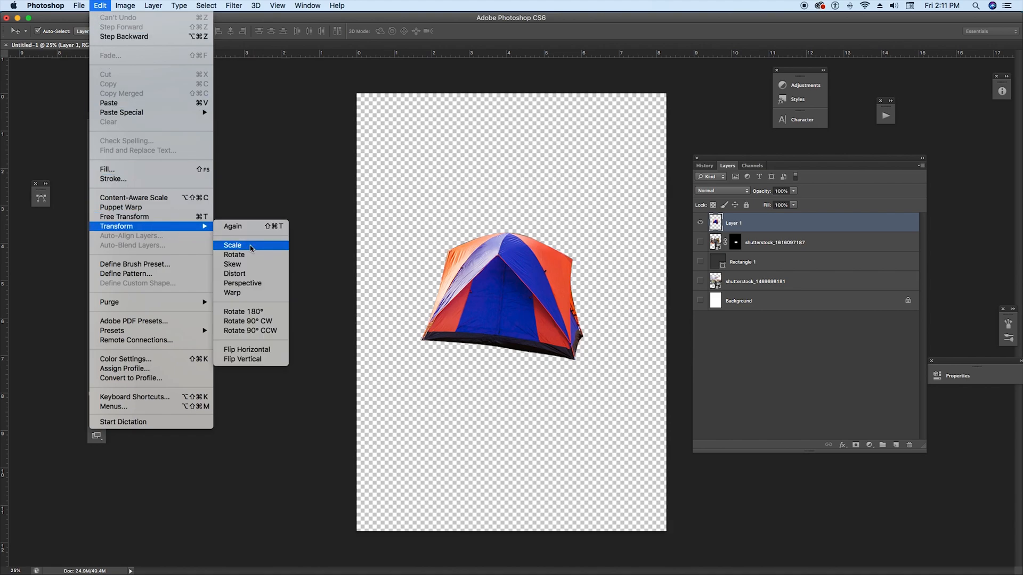
pyautogui.click(259, 244)
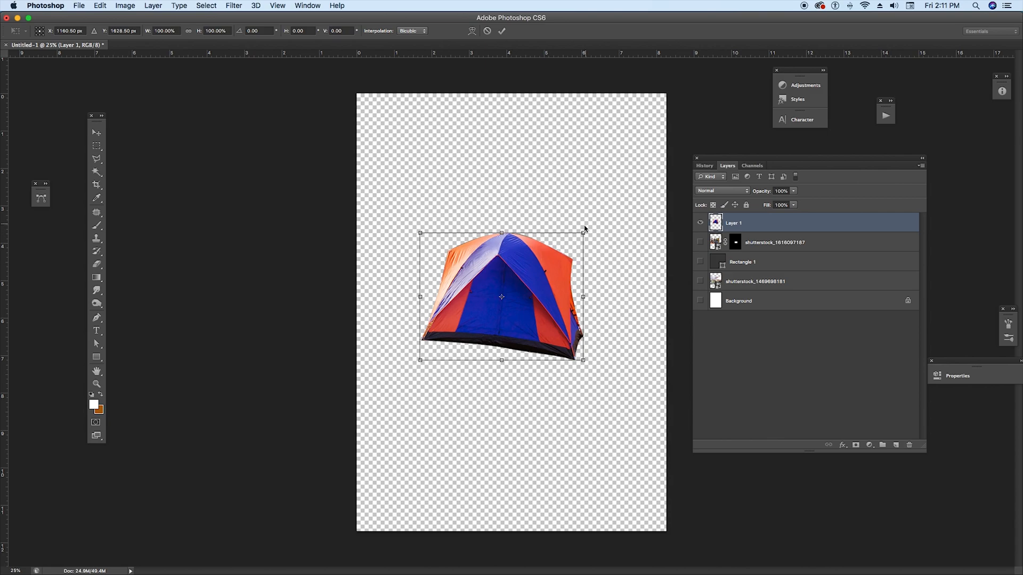
pyautogui.moveTo(584, 231); pyautogui.dragTo(608, 206)
pyautogui.moveTo(420, 361); pyautogui.dragTo(404, 374)
pyautogui.moveTo(558, 340); pyautogui.dragTo(556, 345)
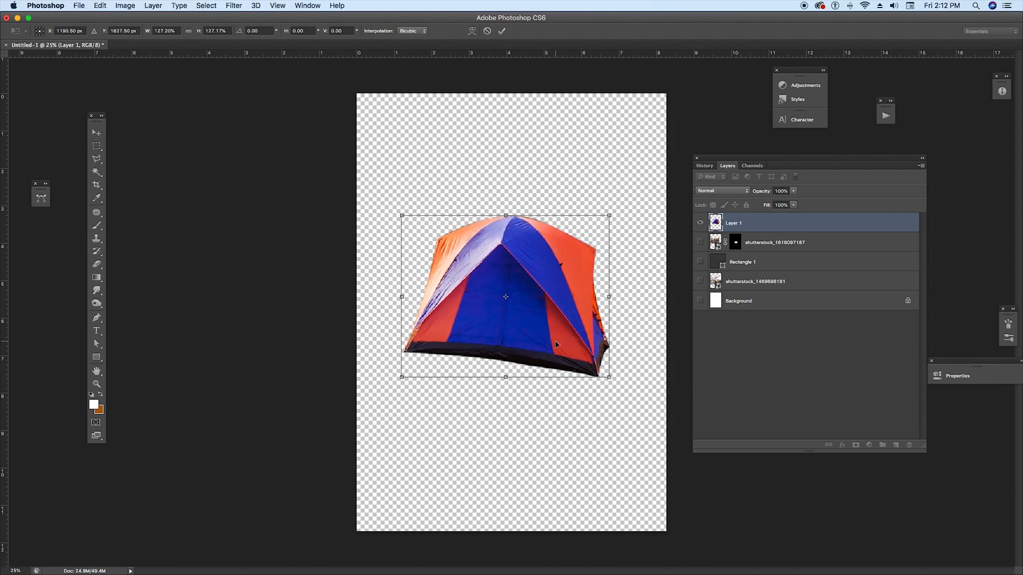
pyautogui.press('Return')
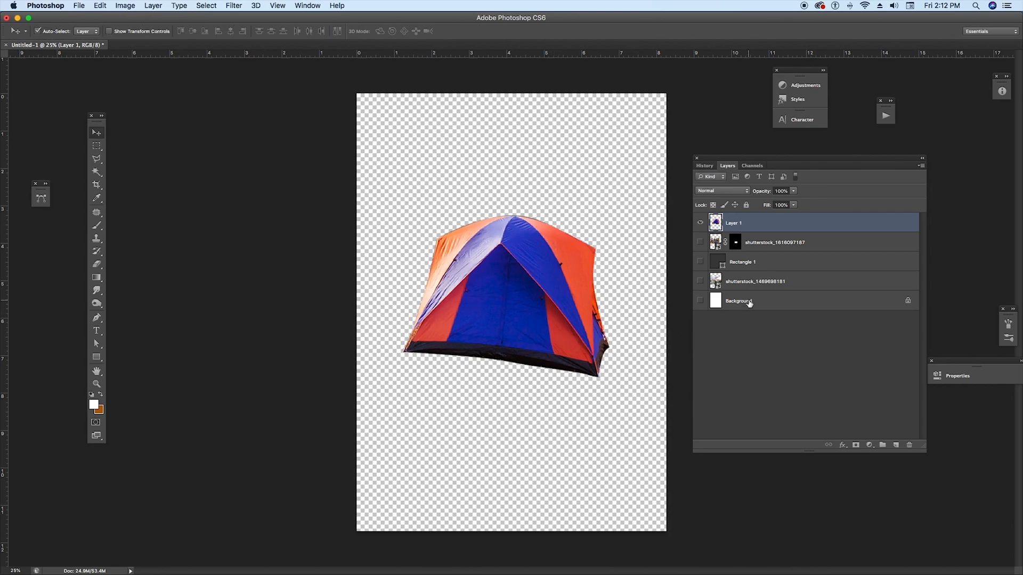
# Step: Select and show the Background layer, and set the foreground colour to dark red #ab2020
pyautogui.click(748, 302)
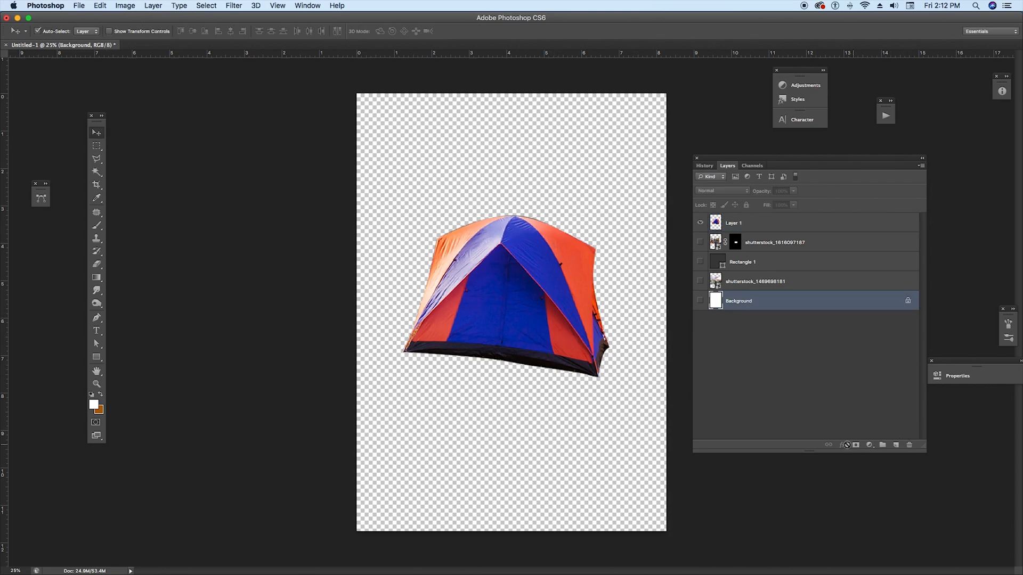
pyautogui.click(700, 302)
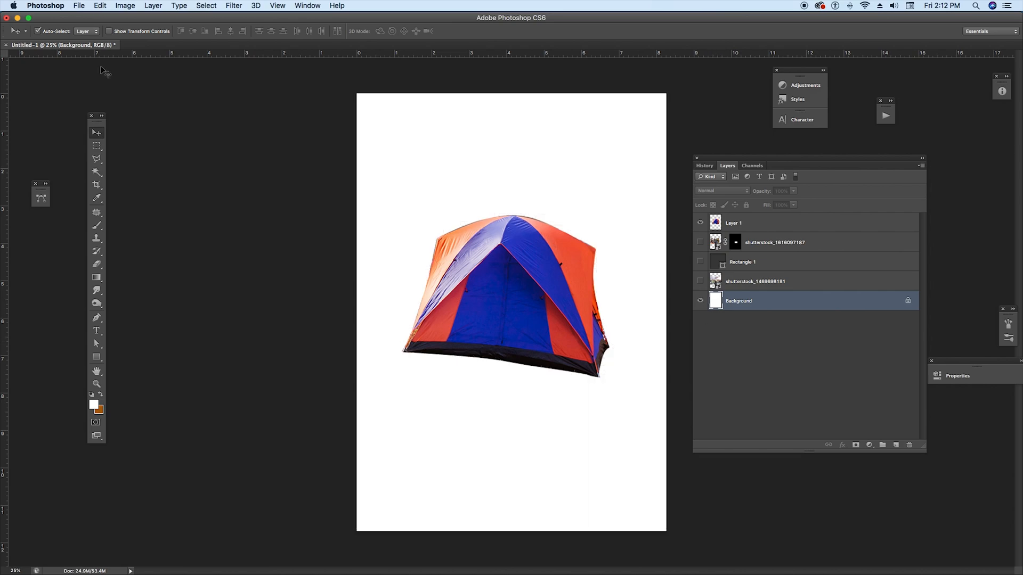
pyautogui.click(95, 405)
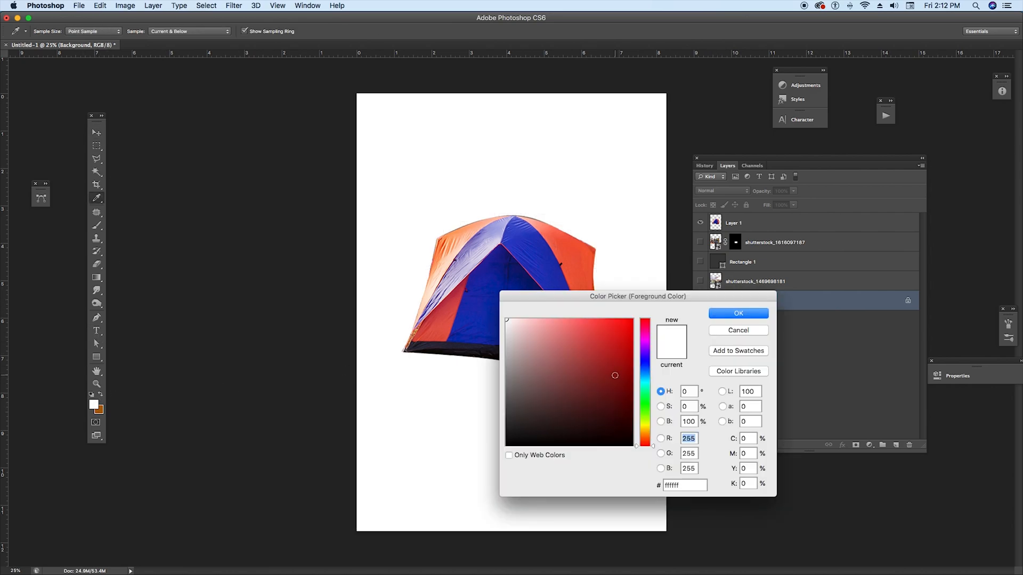
pyautogui.moveTo(615, 380); pyautogui.dragTo(609, 360)
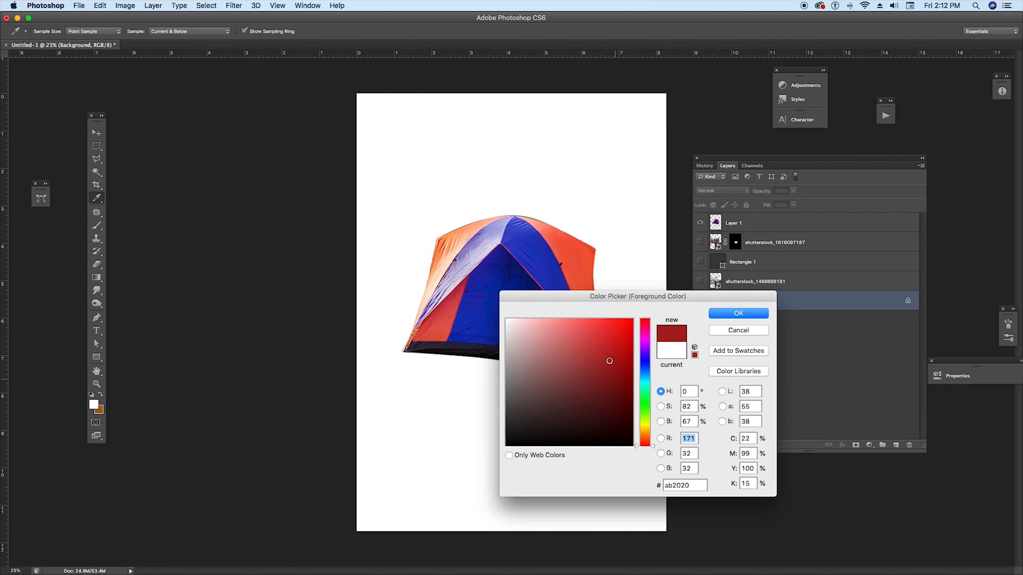
pyautogui.click(738, 313)
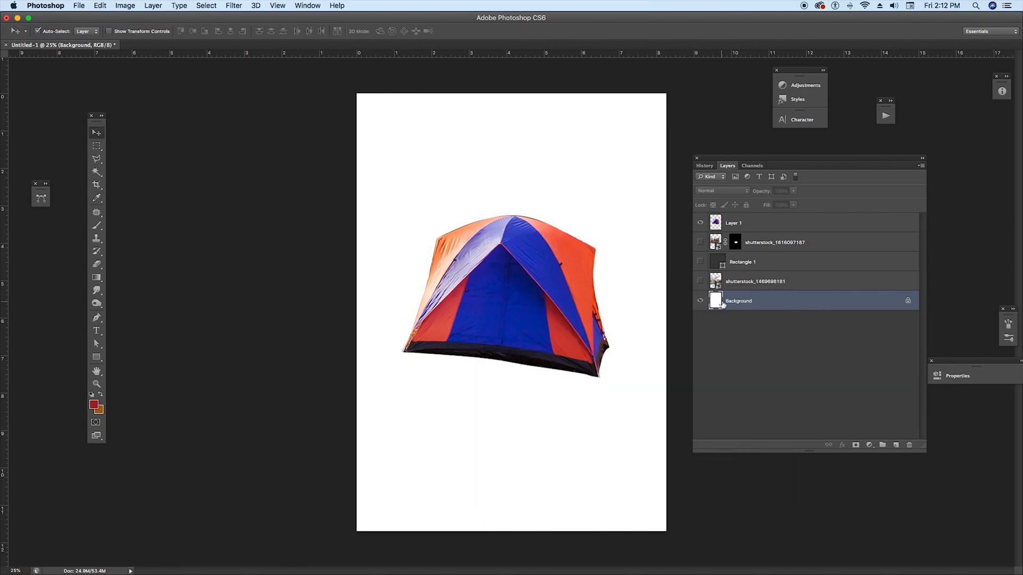
# Step: Fill the Background layer with the foreground colour at Normal mode and 100% opacity
pyautogui.click(101, 5)
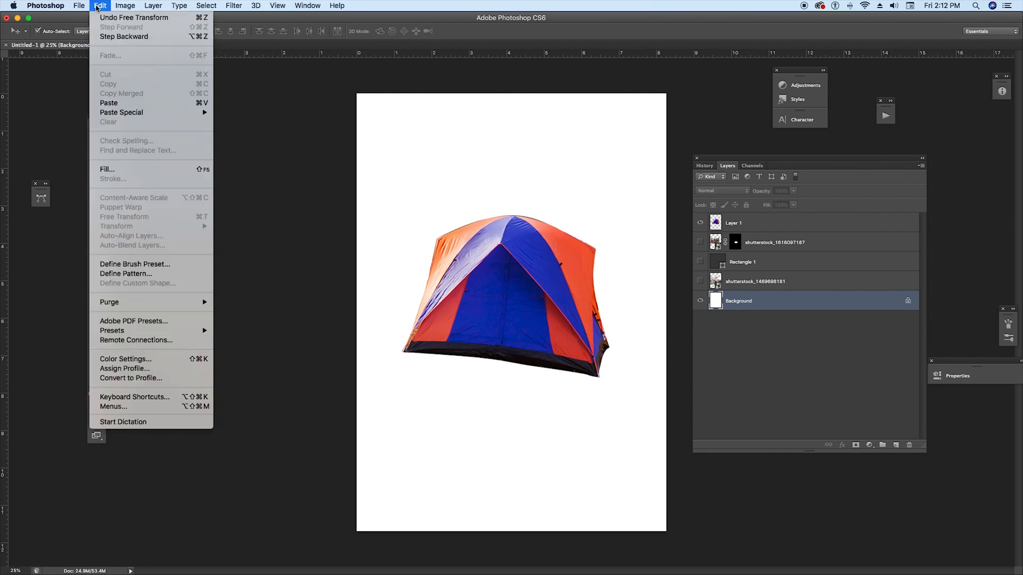
pyautogui.click(108, 169)
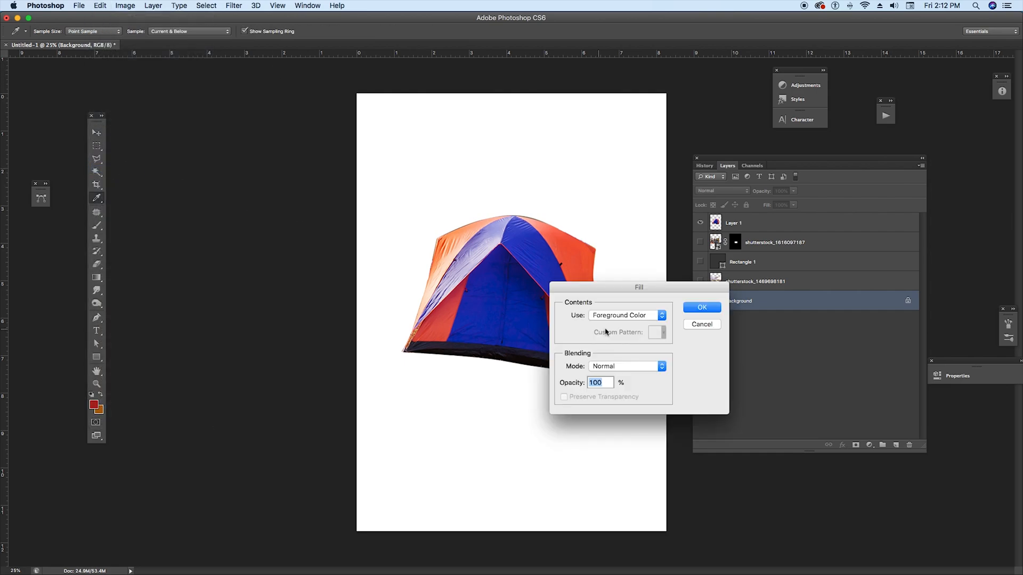
pyautogui.click(624, 316)
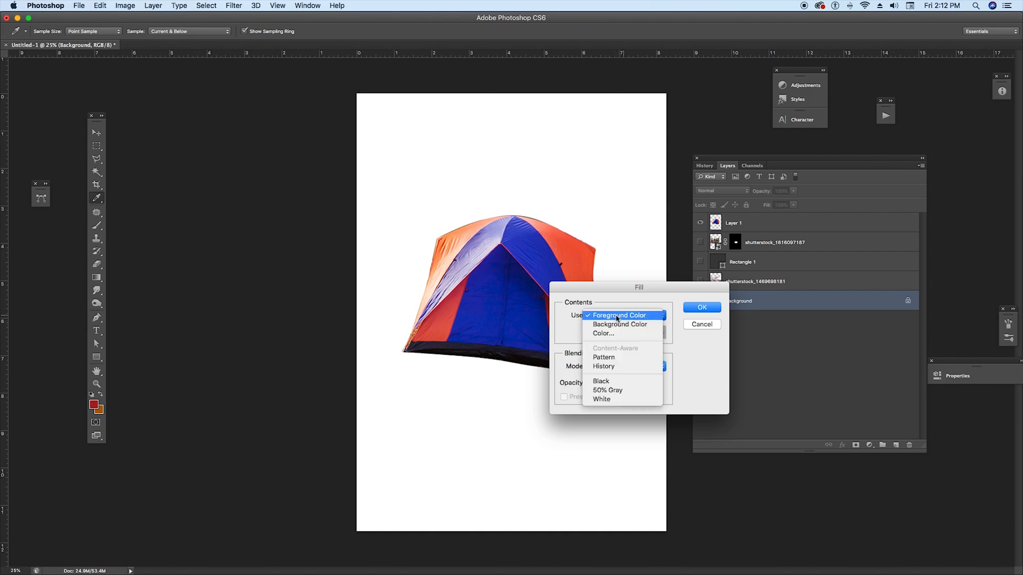
pyautogui.click(619, 316)
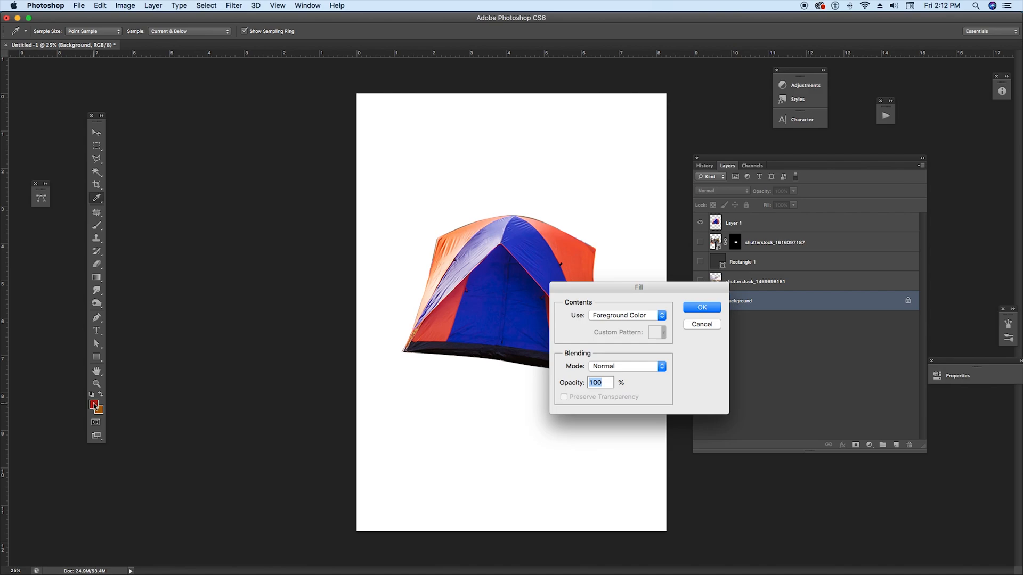
pyautogui.click(693, 308)
pyautogui.press('v')
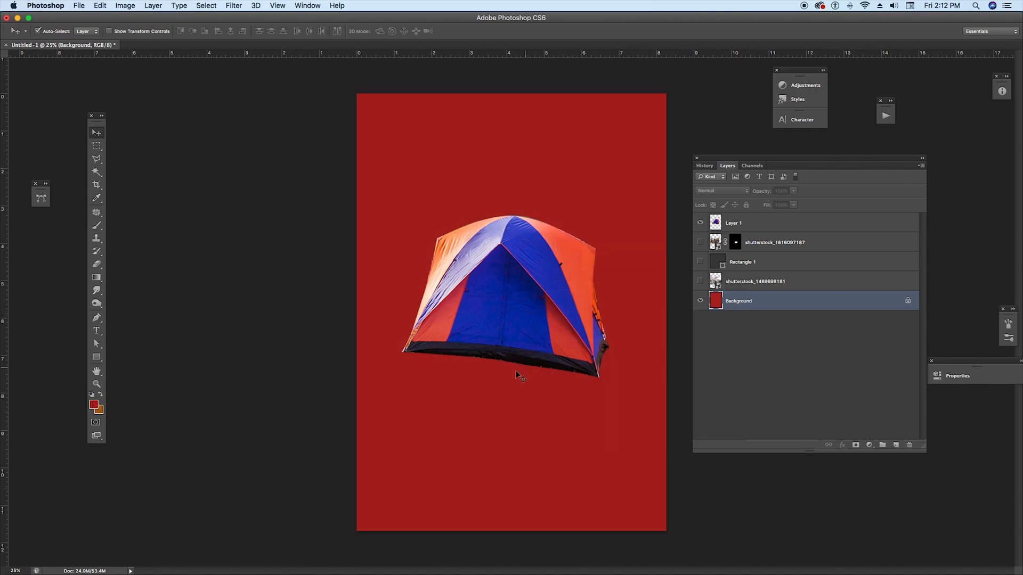
# Step: Group the two shutterstock layers and Rectangle 1 into a group and hide that group
pyautogui.click(511, 376)
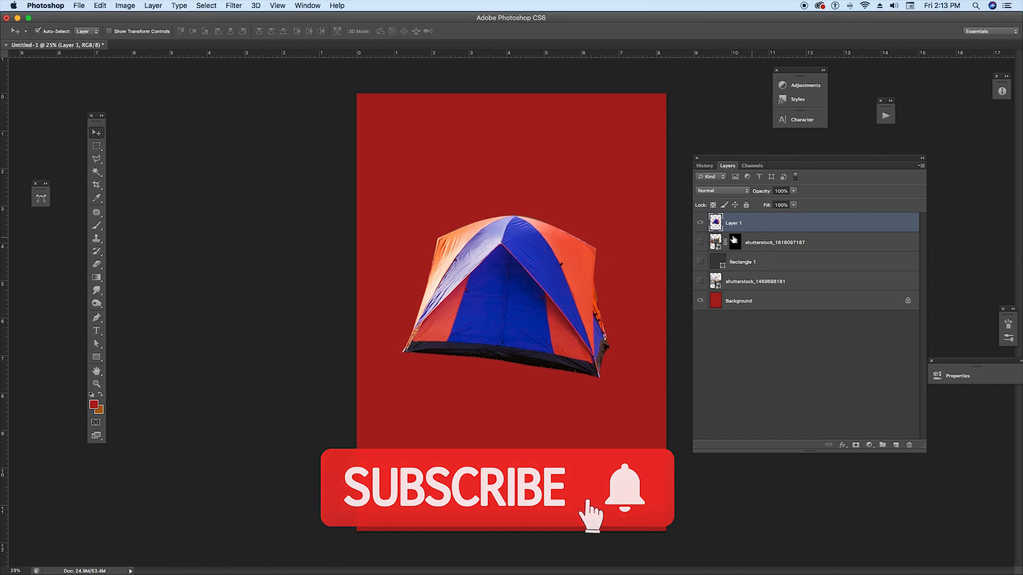
pyautogui.click(771, 244)
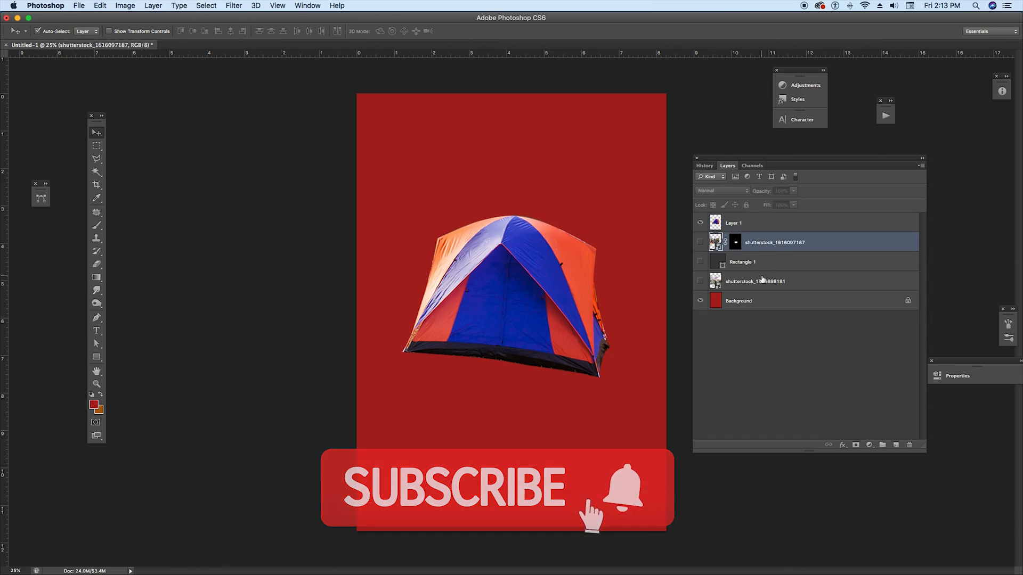
pyautogui.keyDown('shift'); pyautogui.click(758, 279); pyautogui.keyUp('shift')
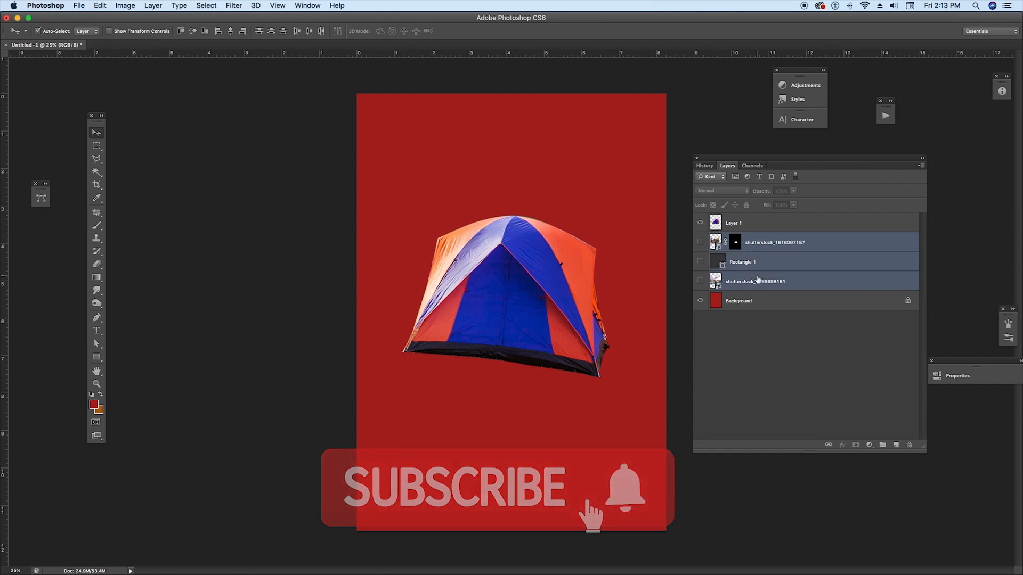
pyautogui.click(154, 6)
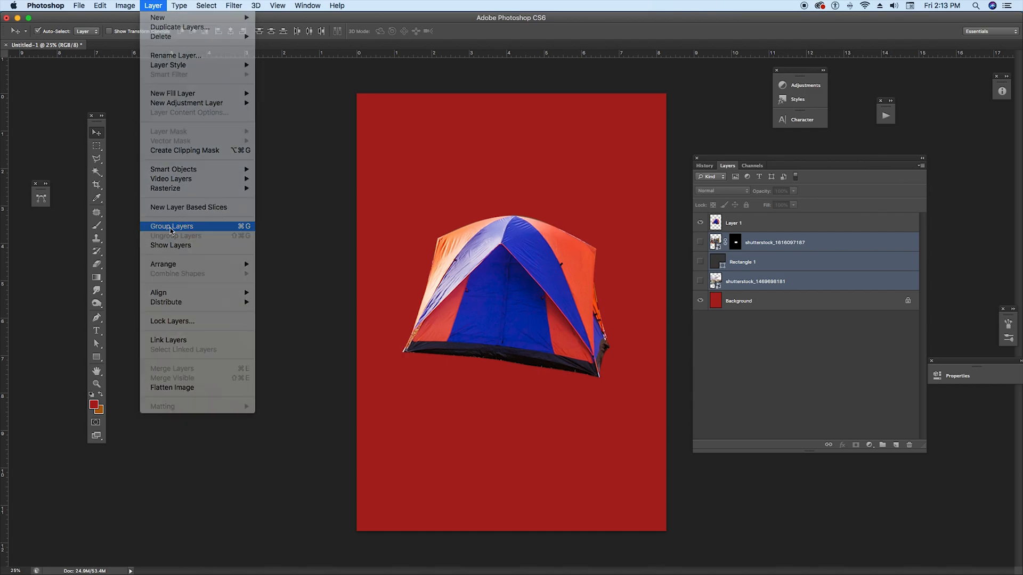
pyautogui.click(171, 226)
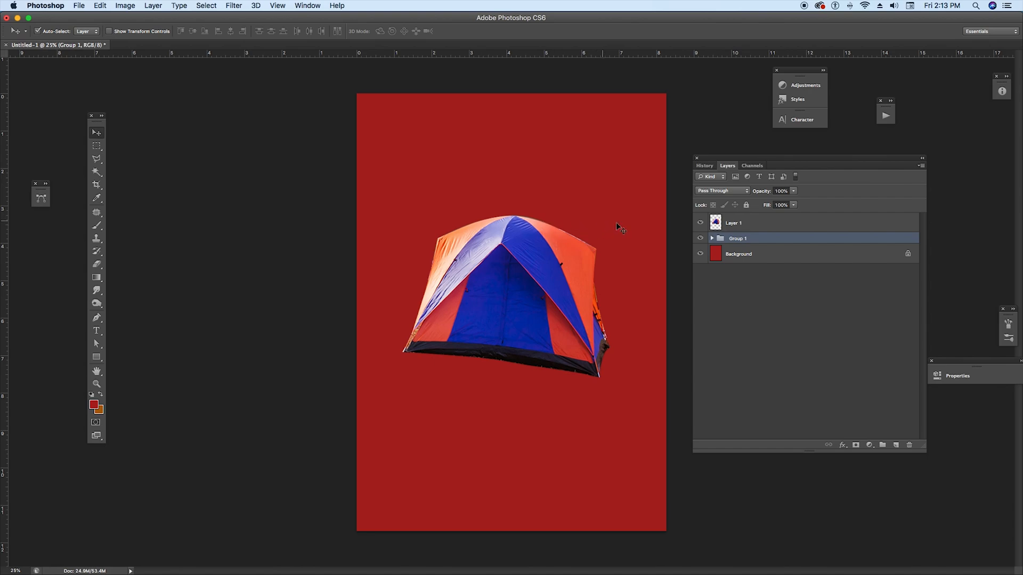
pyautogui.click(701, 241)
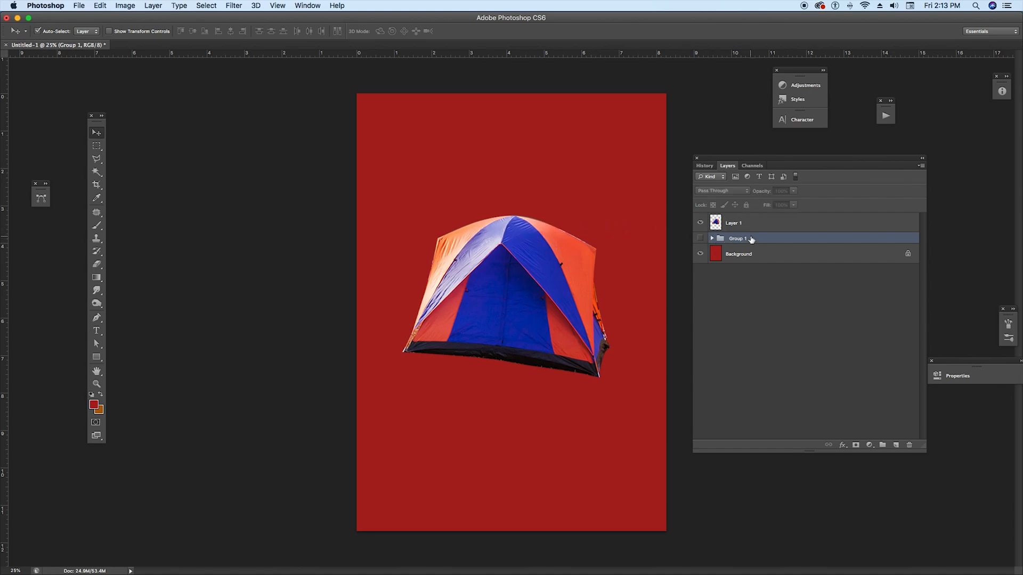
# Step: Add a text layer reading NEW PROJECT above the tent near the top of the canvas
pyautogui.click(728, 258)
pyautogui.press('t')
pyautogui.click(424, 162)
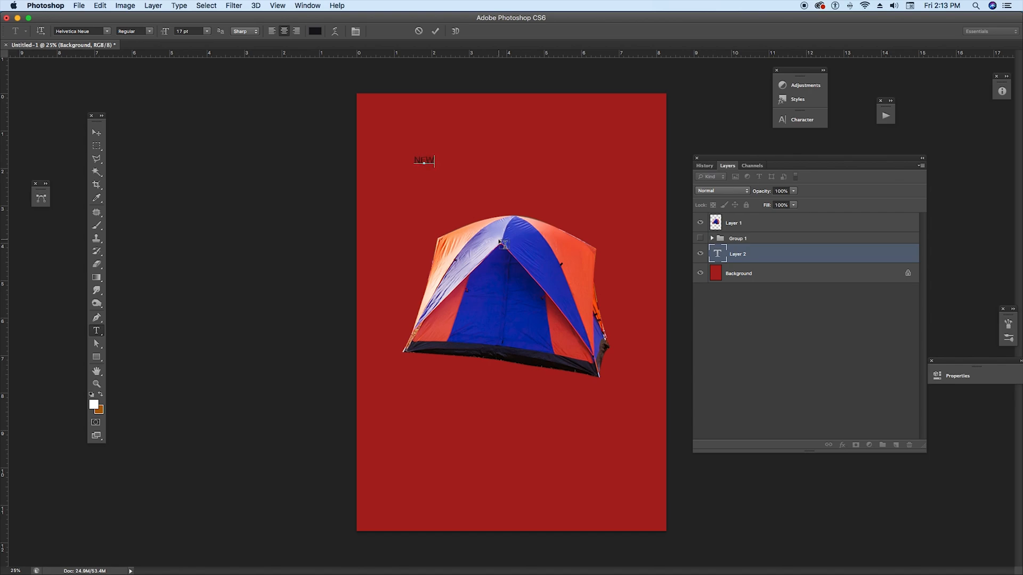
pyautogui.write('H')
pyautogui.write('ROJEC')
pyautogui.write('T')
# Step: Select the title text and set its colour to white #ffffff and its size to 48 pt
pyautogui.tripleClick(423, 161)
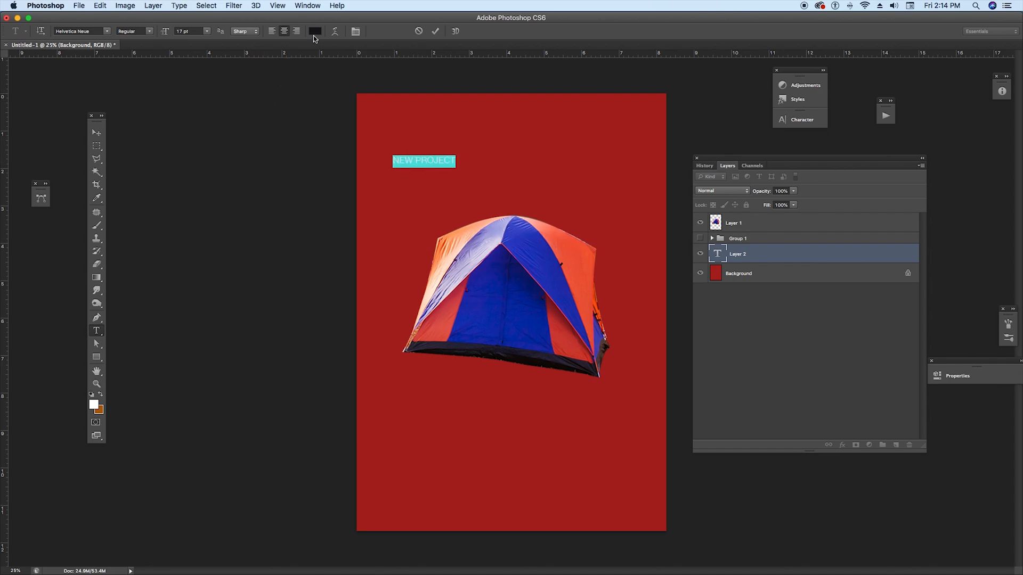
pyautogui.click(206, 32)
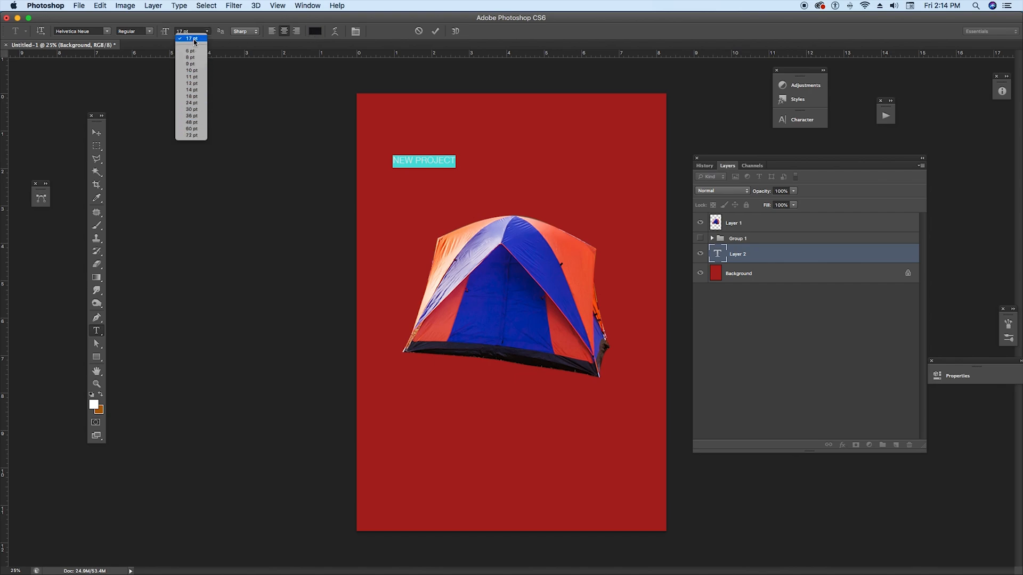
pyautogui.click(318, 34)
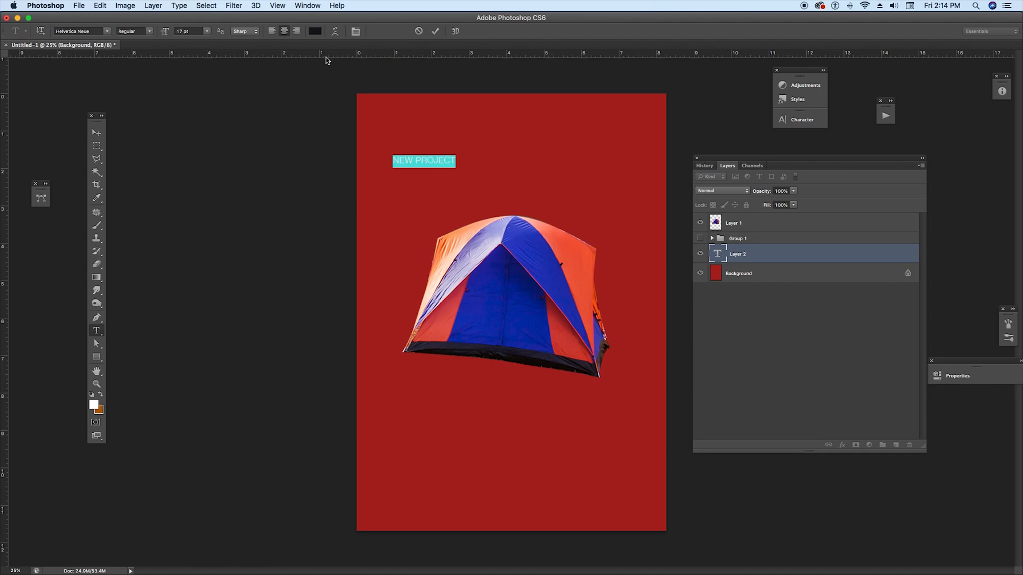
pyautogui.click(316, 30)
pyautogui.moveTo(530, 347); pyautogui.dragTo(486, 308)
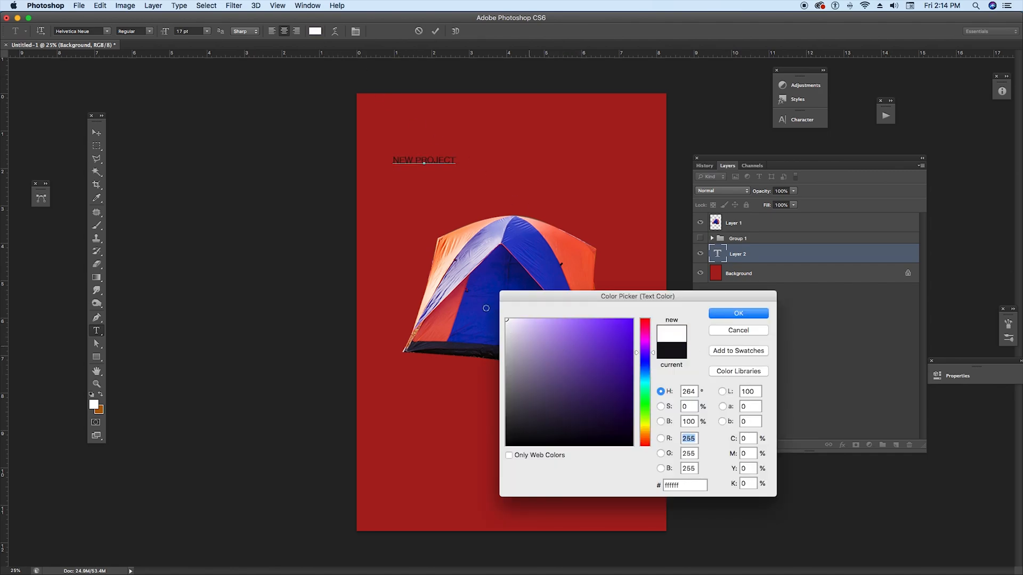
pyautogui.click(733, 314)
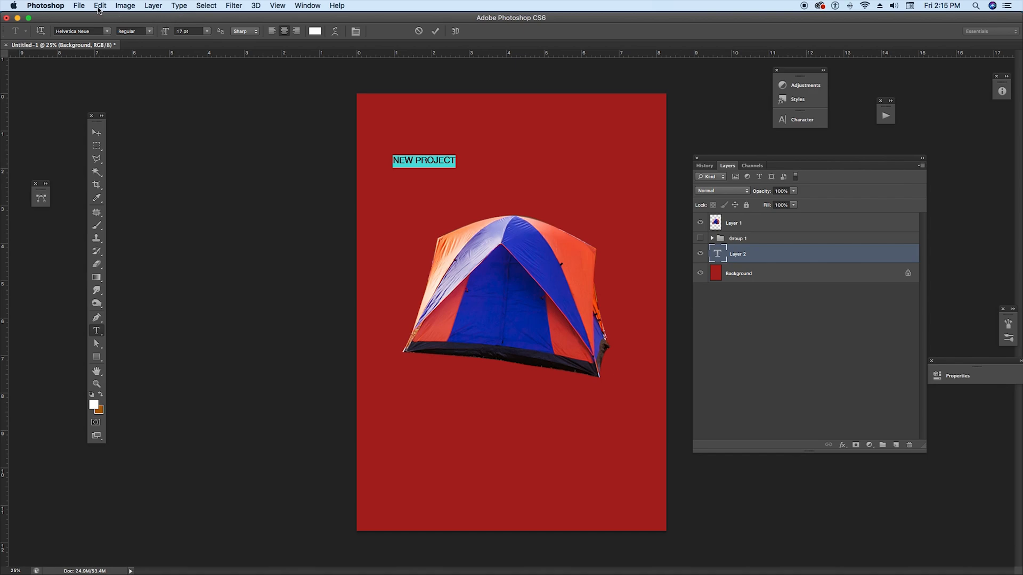
pyautogui.click(206, 31)
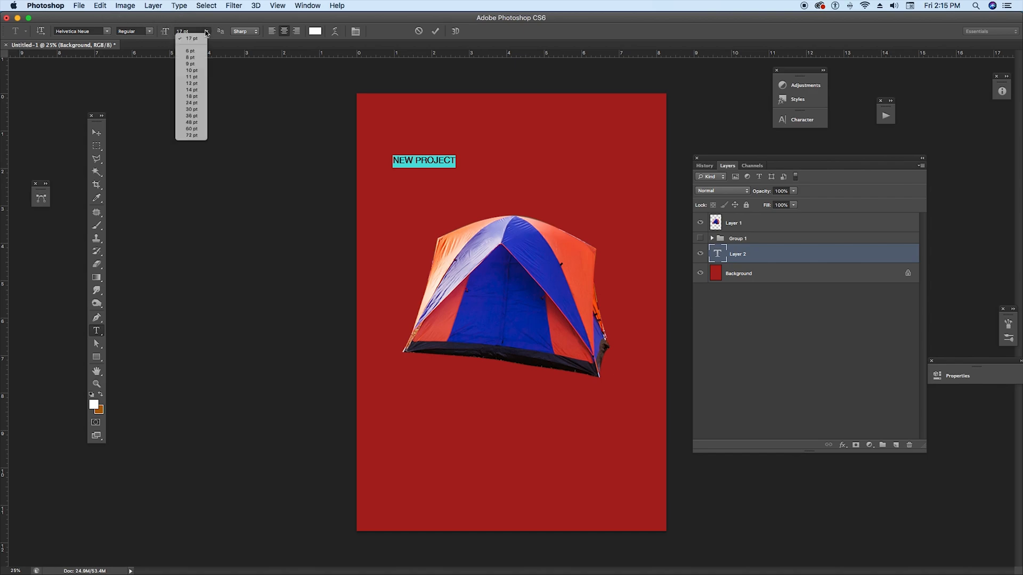
pyautogui.click(189, 123)
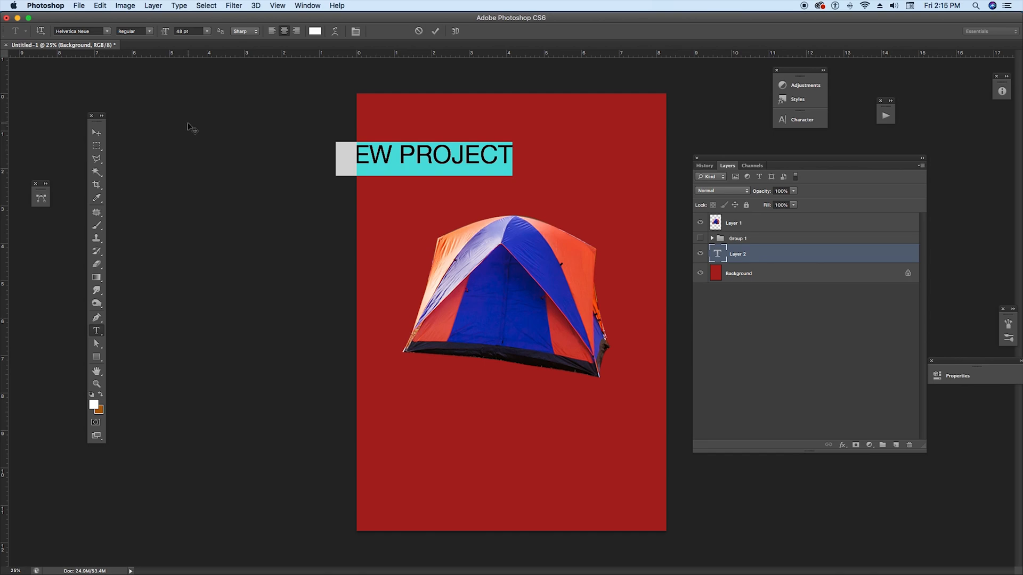
# Step: Move the title text to sit centred near the top of the canvas
pyautogui.click(98, 132)
pyautogui.moveTo(413, 158); pyautogui.dragTo(493, 150)
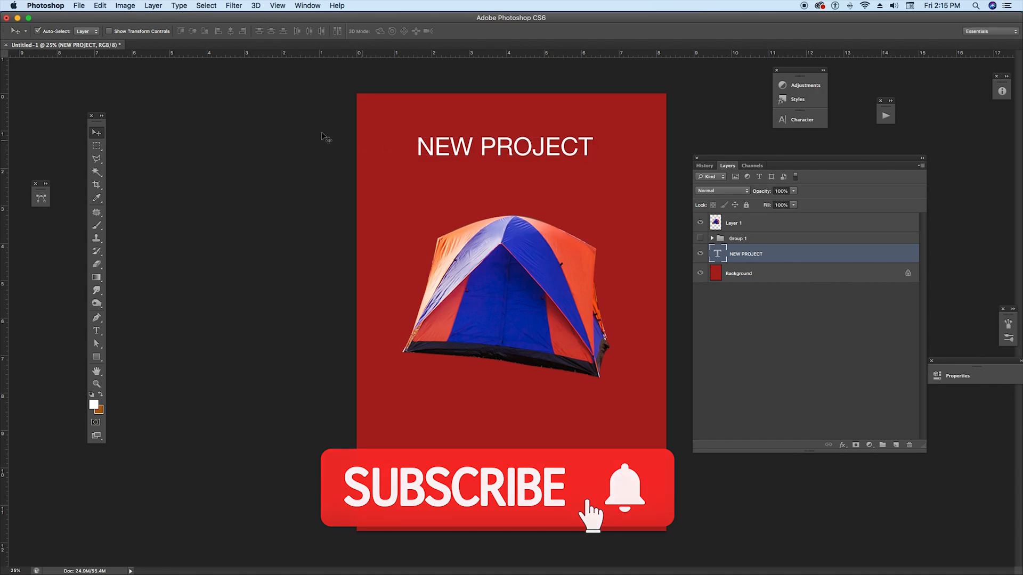
# Step: Change the NEW PROJECT title's font to Noteworthy Light and nudge the title slightly lower
pyautogui.doubleClick(718, 254)
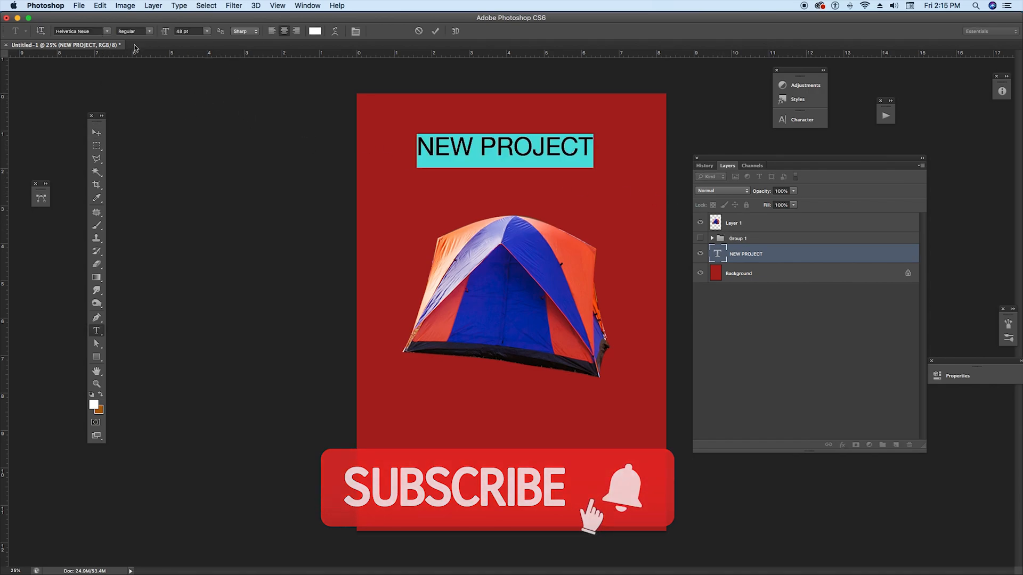
pyautogui.click(105, 31)
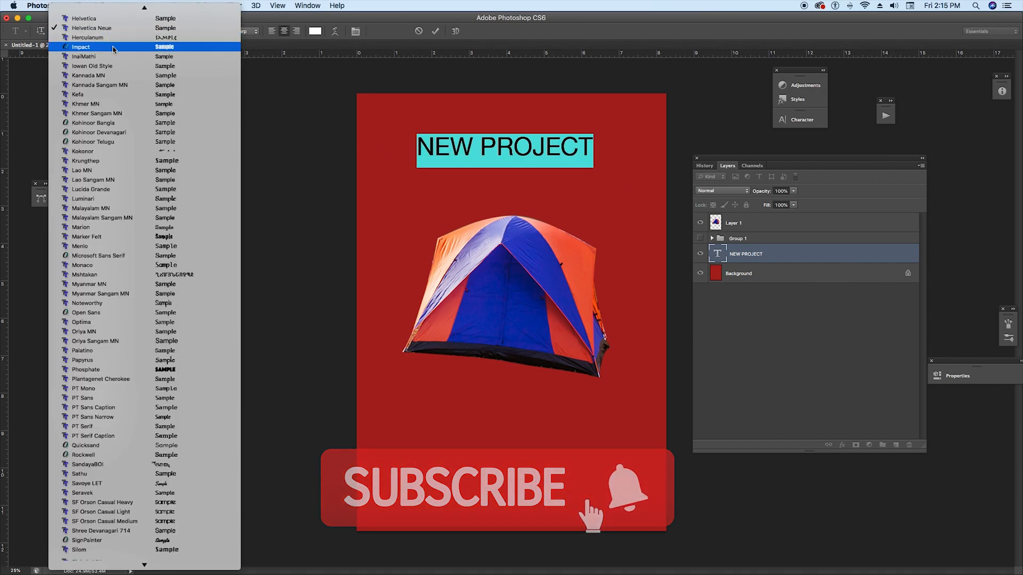
pyautogui.click(112, 48)
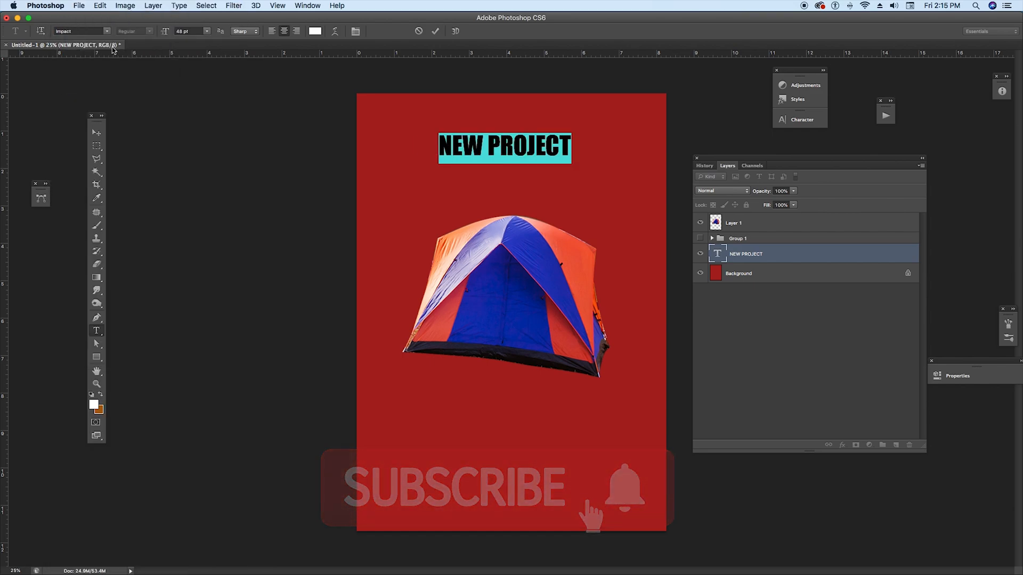
pyautogui.click(81, 31)
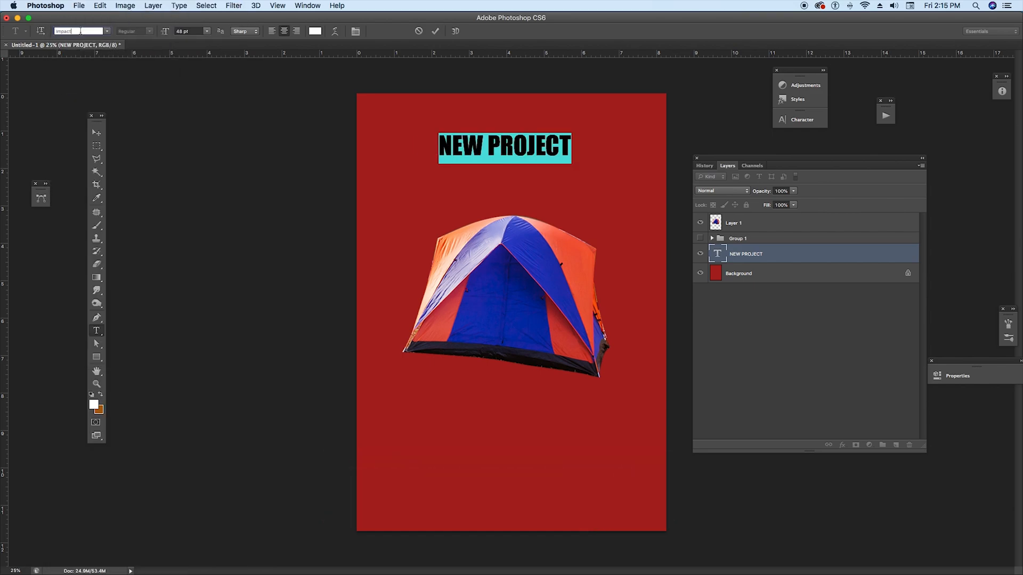
pyautogui.press('Down')
pyautogui.press('Down')
pyautogui.press('Down')
pyautogui.press('Down')
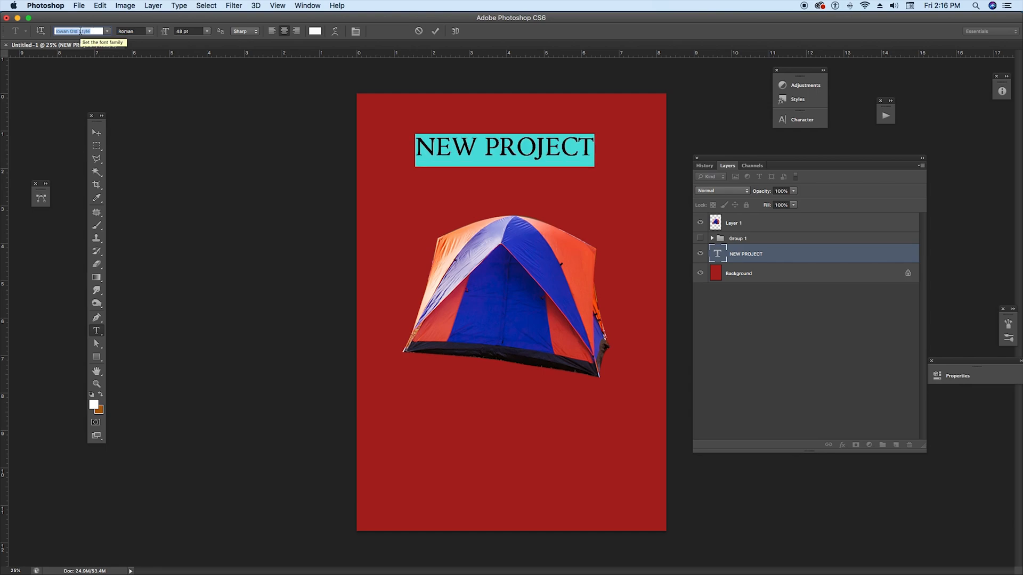
pyautogui.press('Down')
pyautogui.press('Down')
pyautogui.press('Down')
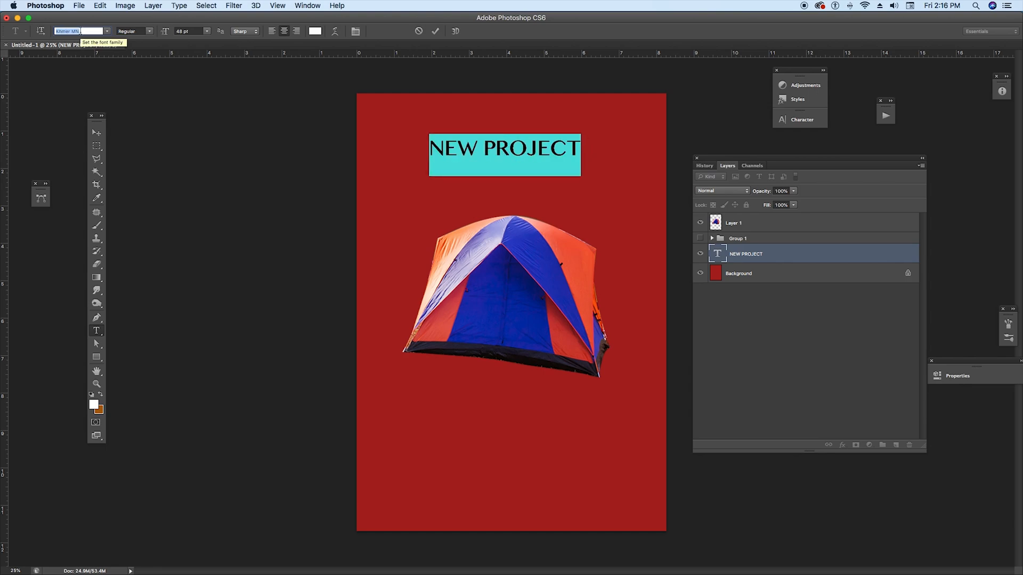
pyautogui.press('Down')
pyautogui.press('Down')
pyautogui.press('Down')
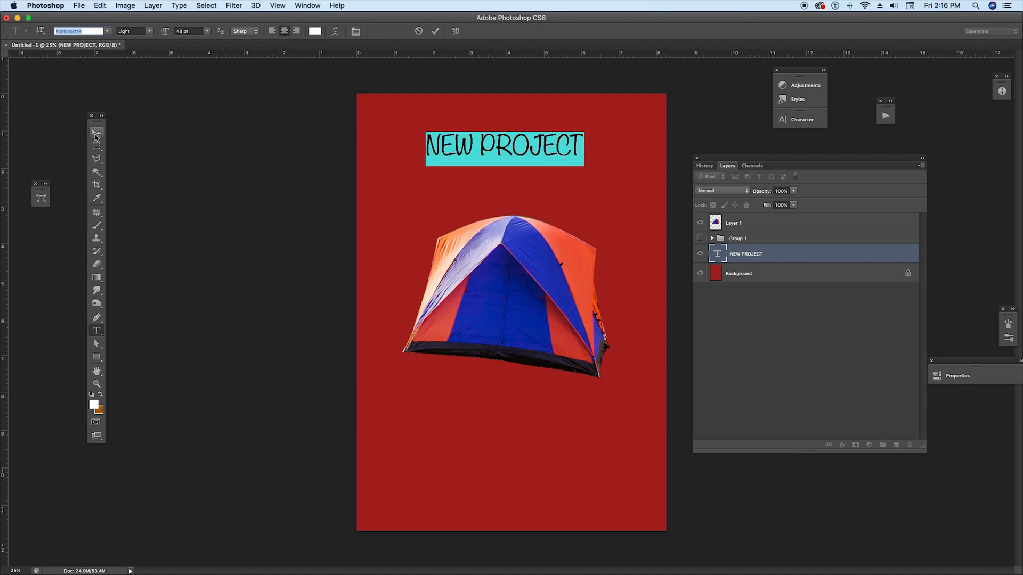
pyautogui.click(96, 134)
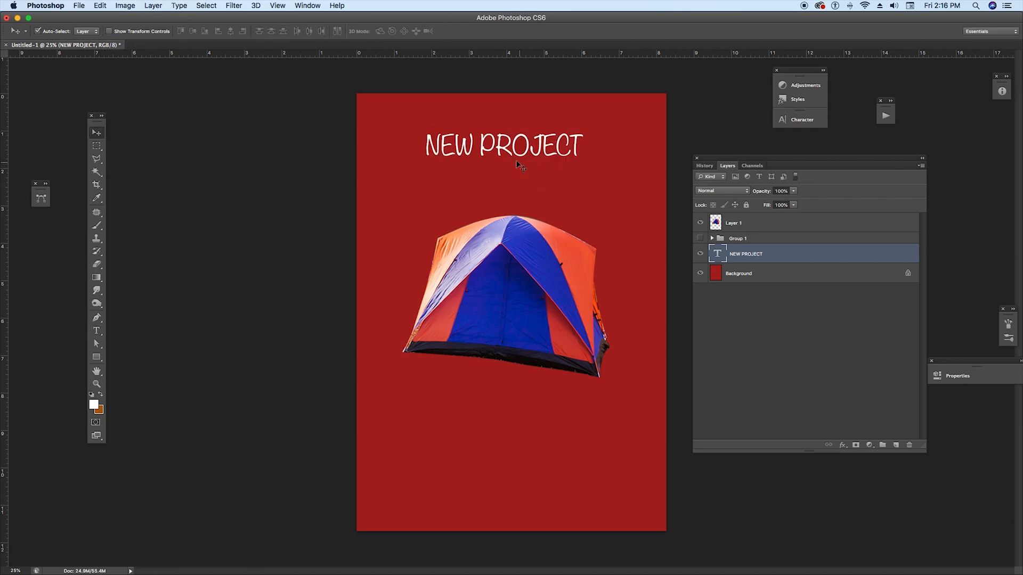
pyautogui.moveTo(506, 152); pyautogui.dragTo(514, 157)
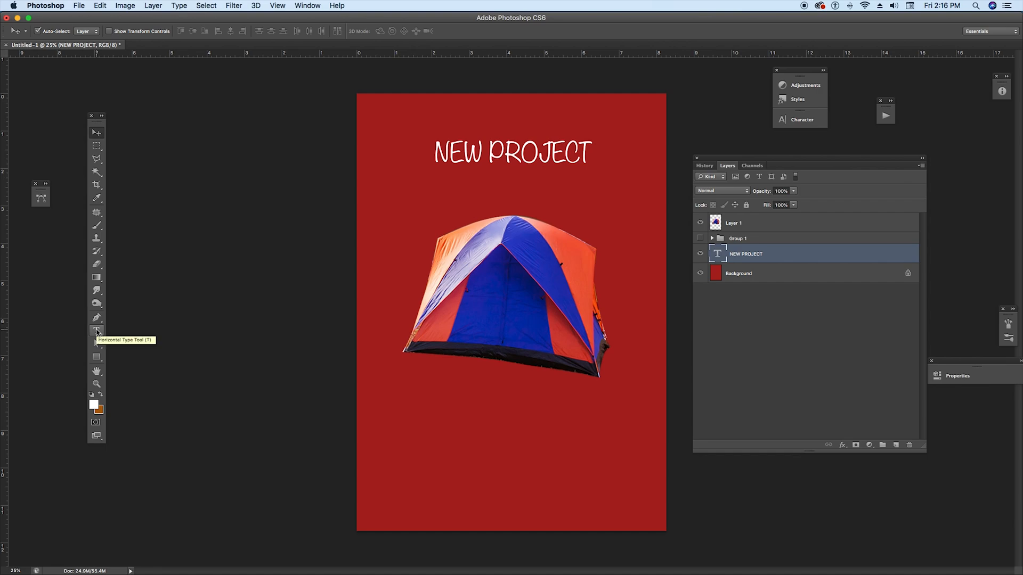
# Step: Add a text line reading Now Sale below the title and centre it under the title
pyautogui.click(97, 331)
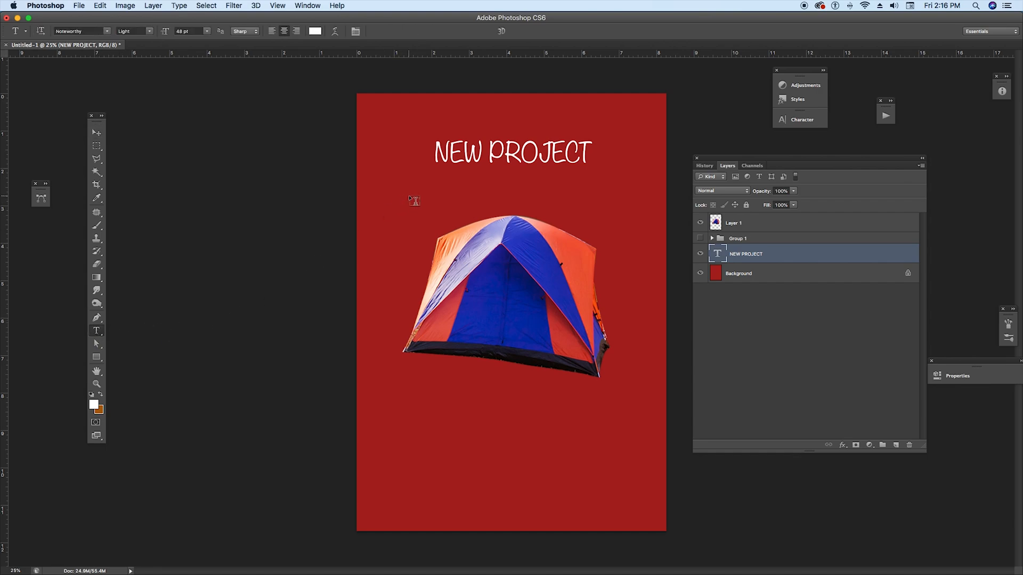
pyautogui.click(434, 194)
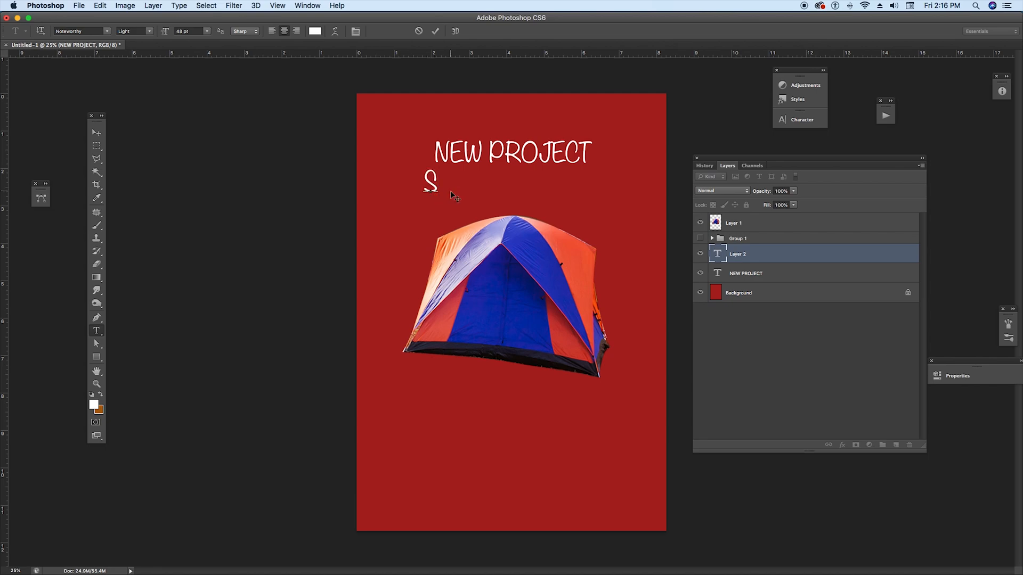
pyautogui.write('S')
pyautogui.press('BackSpace')
pyautogui.write('Now Sale')
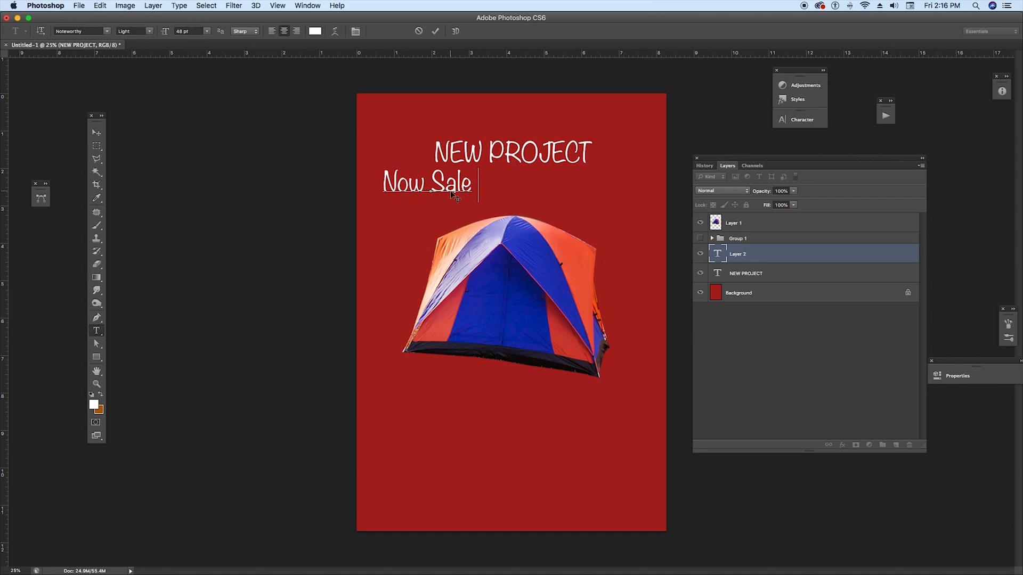
pyautogui.write(' thi')
pyautogui.press('BackSpace')
pyautogui.press('BackSpace')
pyautogui.press('BackSpace')
pyautogui.press('BackSpace')
pyautogui.click(97, 132)
pyautogui.moveTo(444, 187); pyautogui.dragTo(519, 193)
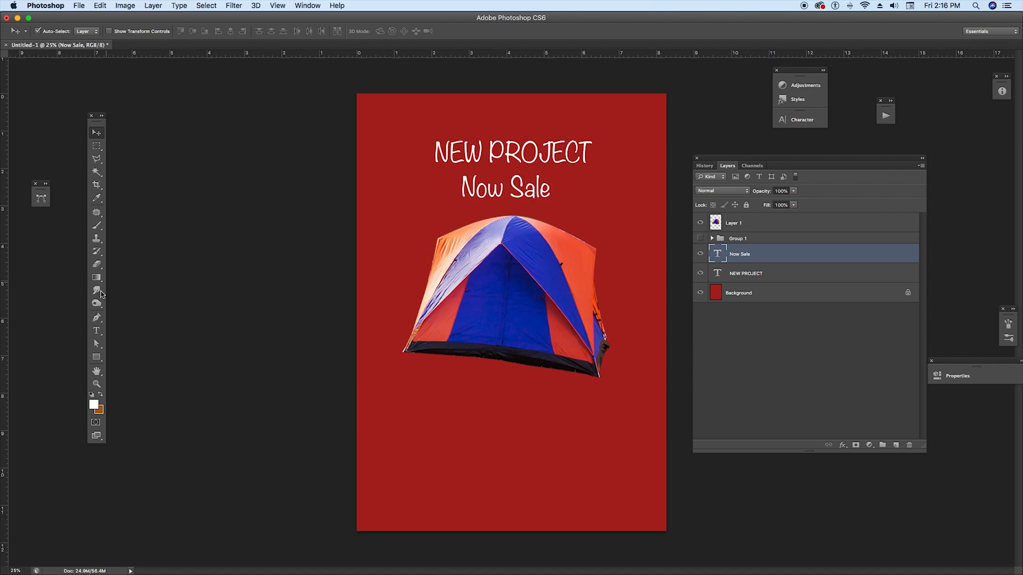
# Step: Set the Now Sale text size to 36 pt and re-centre it under the title
pyautogui.click(96, 331)
pyautogui.click(208, 31)
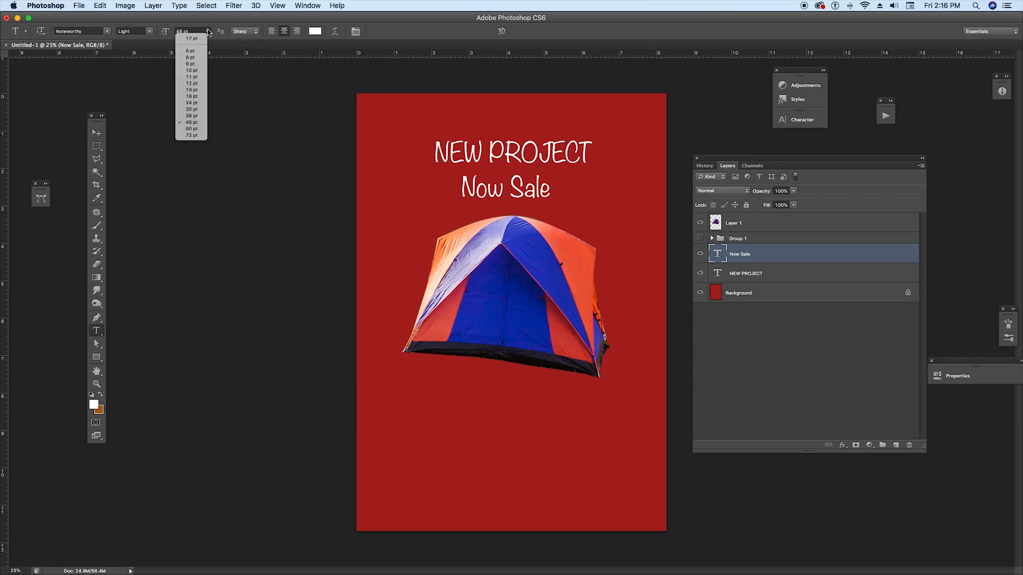
pyautogui.click(189, 117)
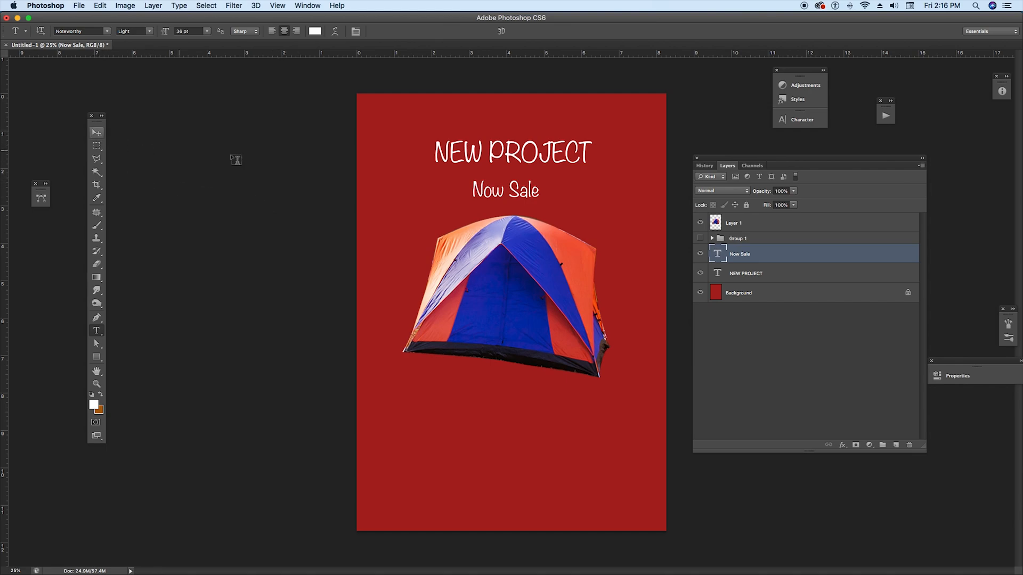
pyautogui.click(207, 31)
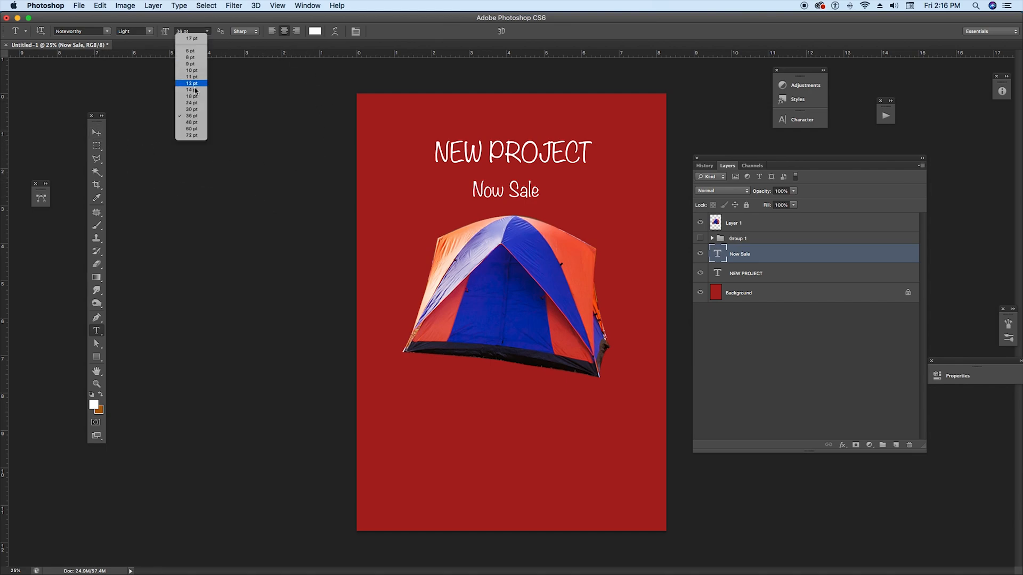
pyautogui.click(97, 132)
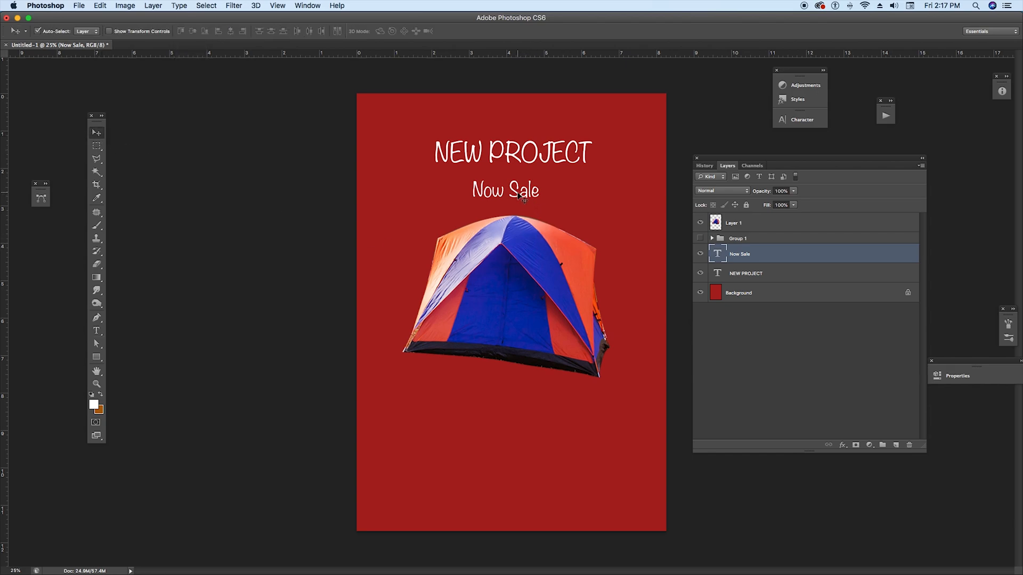
pyautogui.moveTo(514, 191); pyautogui.dragTo(518, 189)
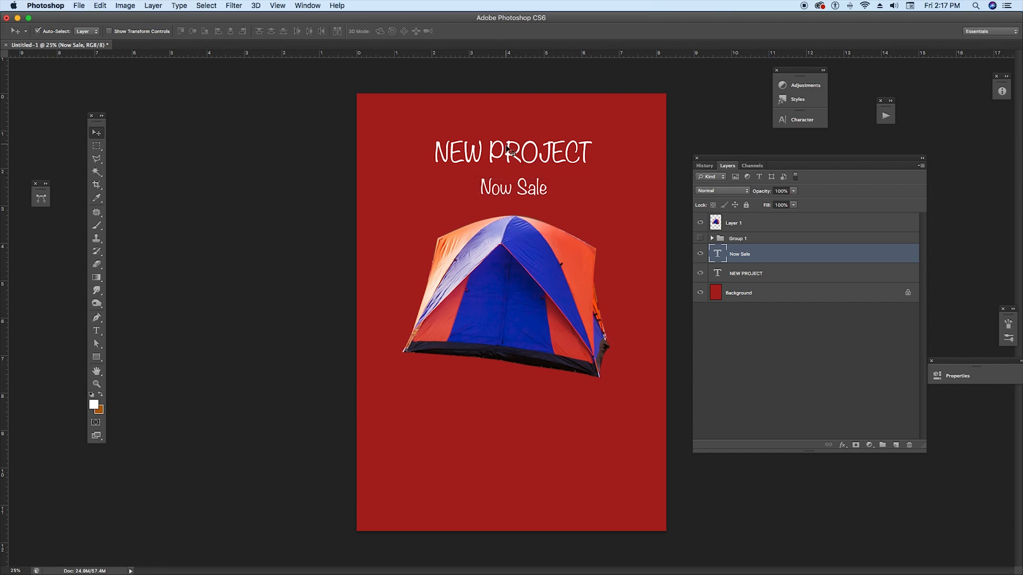
# Step: Move the tent image slightly lower on the canvas
pyautogui.click(507, 154)
pyautogui.moveTo(508, 155); pyautogui.dragTo(507, 156)
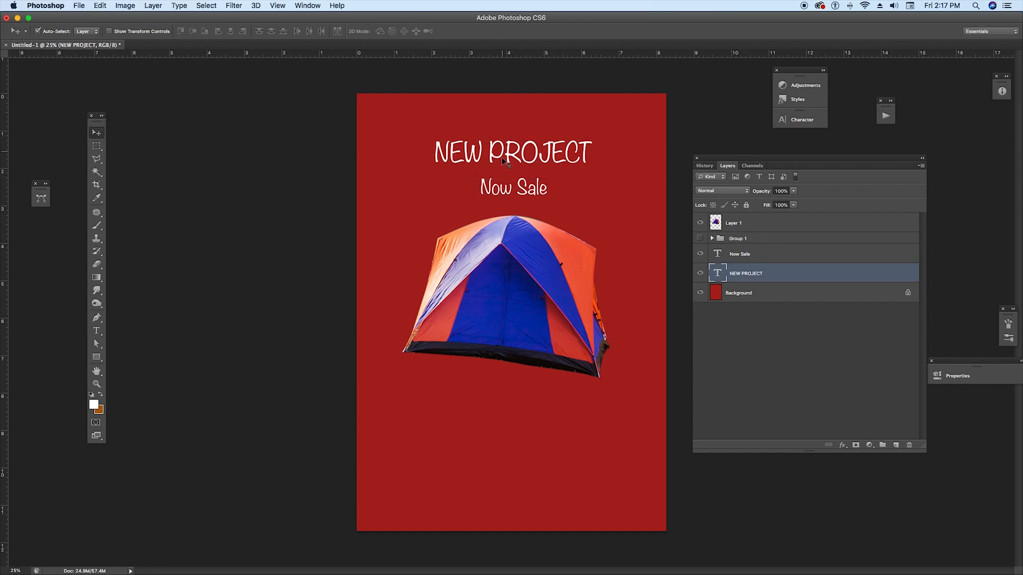
pyautogui.click(514, 300)
pyautogui.moveTo(541, 293); pyautogui.dragTo(540, 298)
# Step: Add a text line with a contact phone number near the bottom of the poster
pyautogui.click(97, 331)
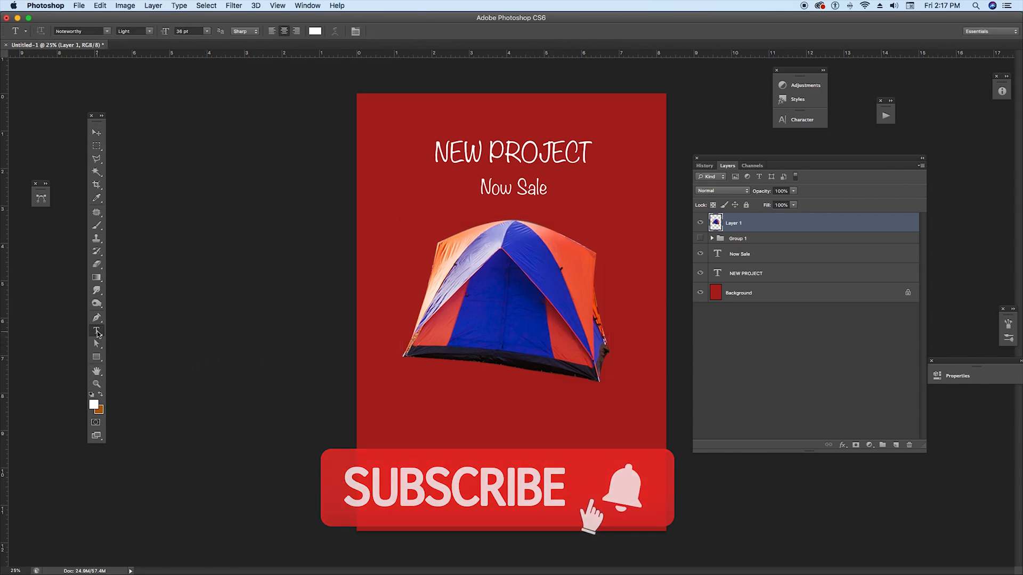
pyautogui.click(425, 498)
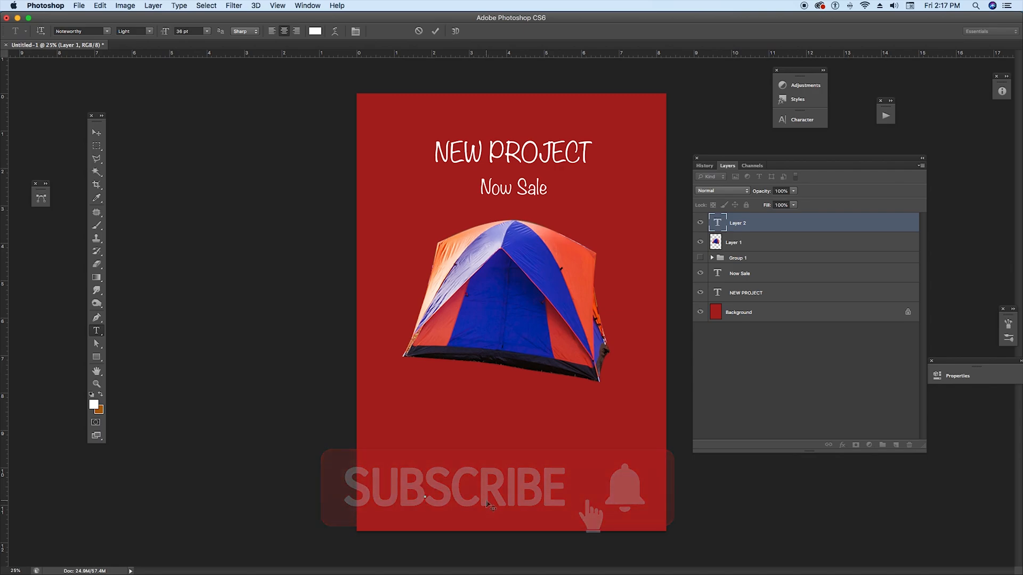
pyautogui.write('Q')
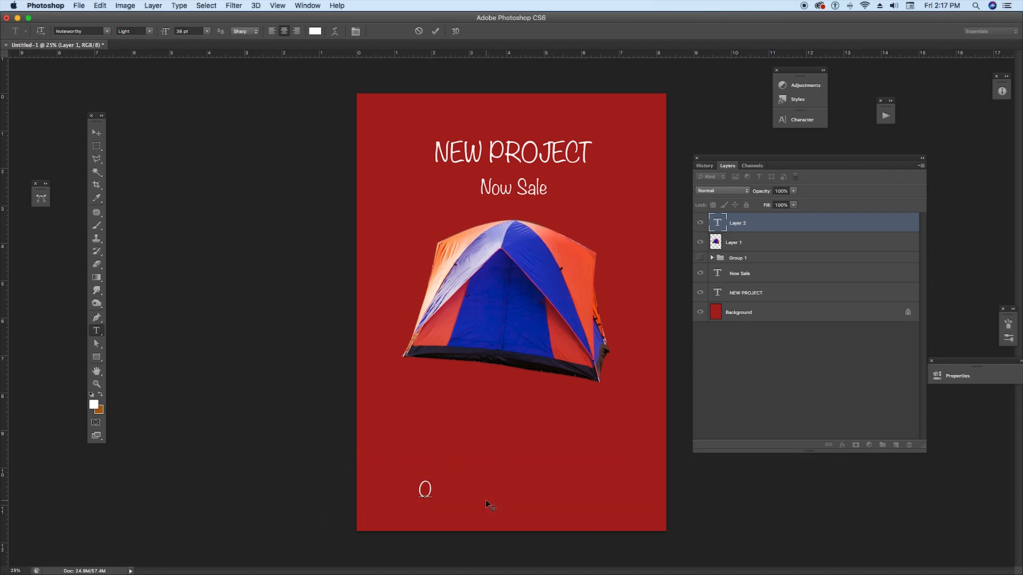
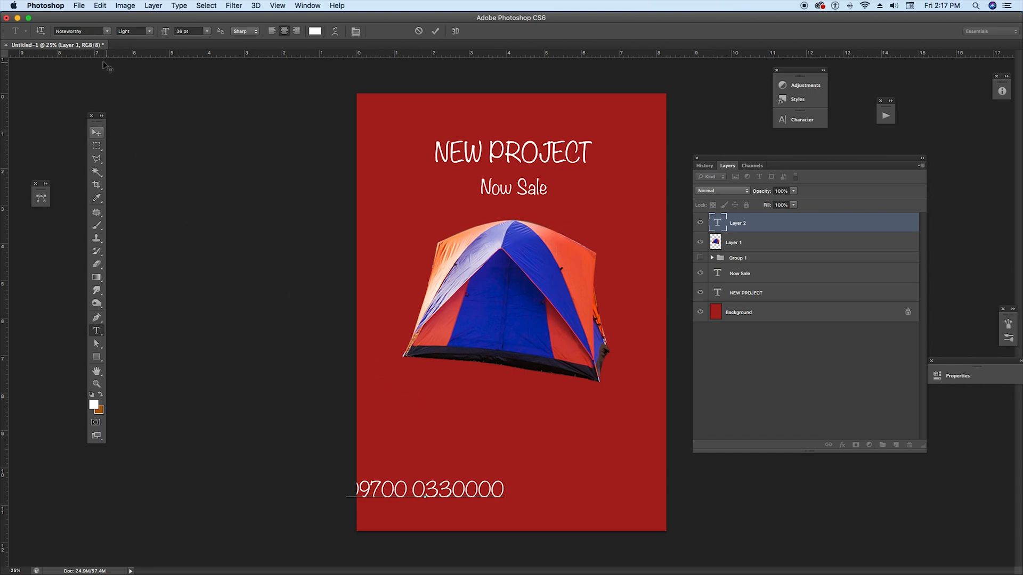
# Step: Set the phone number text's font to Oriya MN and its size to 24 pt
pyautogui.press('super+a')
pyautogui.click(74, 30)
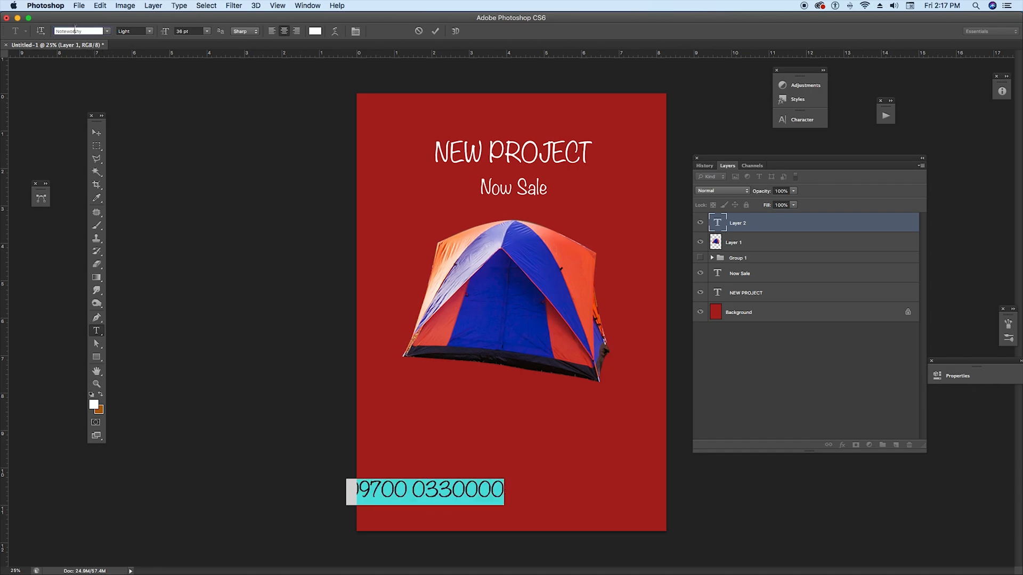
pyautogui.press('Down')
pyautogui.press('Down')
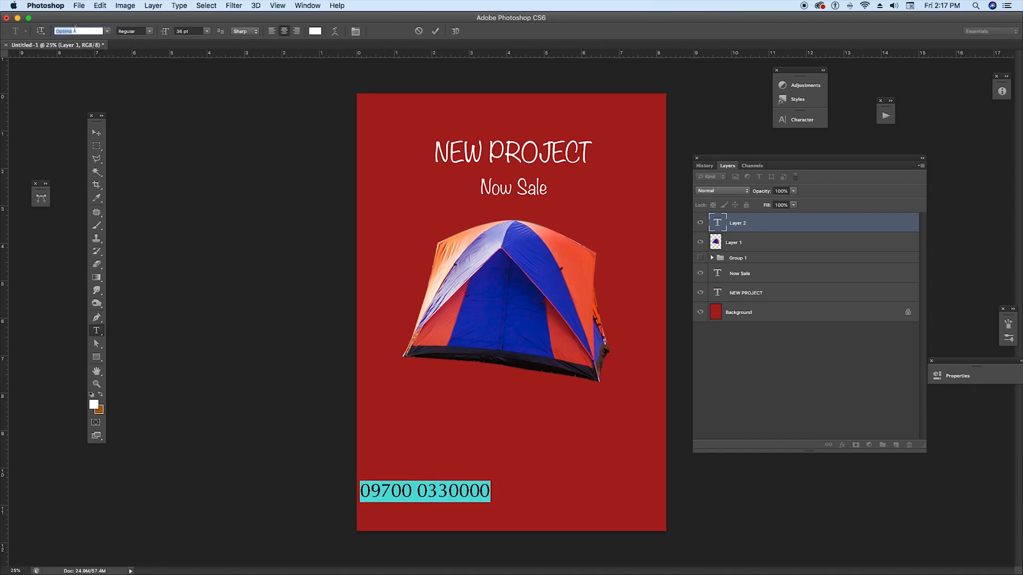
pyautogui.press('Down')
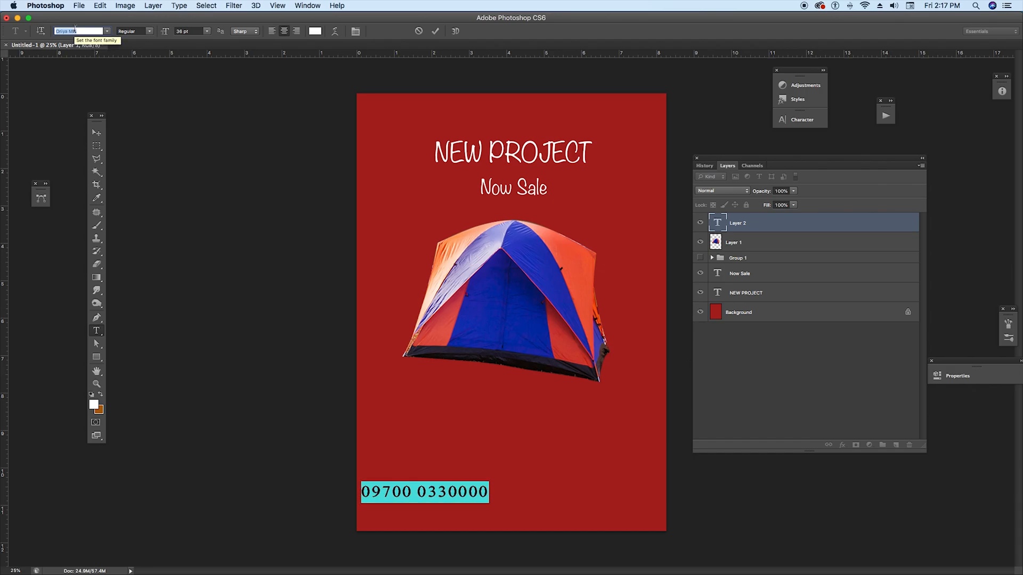
pyautogui.click(207, 31)
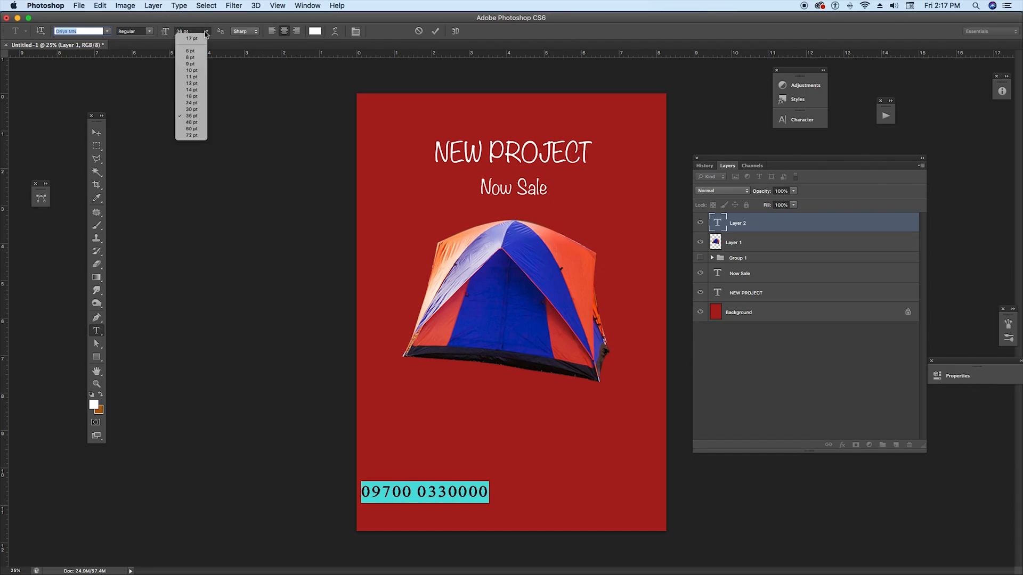
pyautogui.click(192, 102)
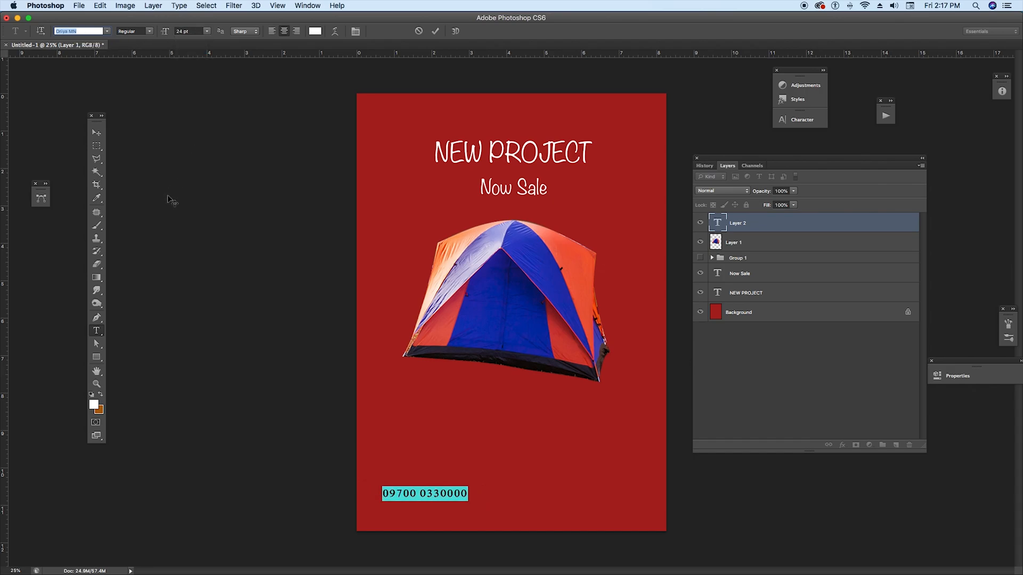
pyautogui.click(98, 137)
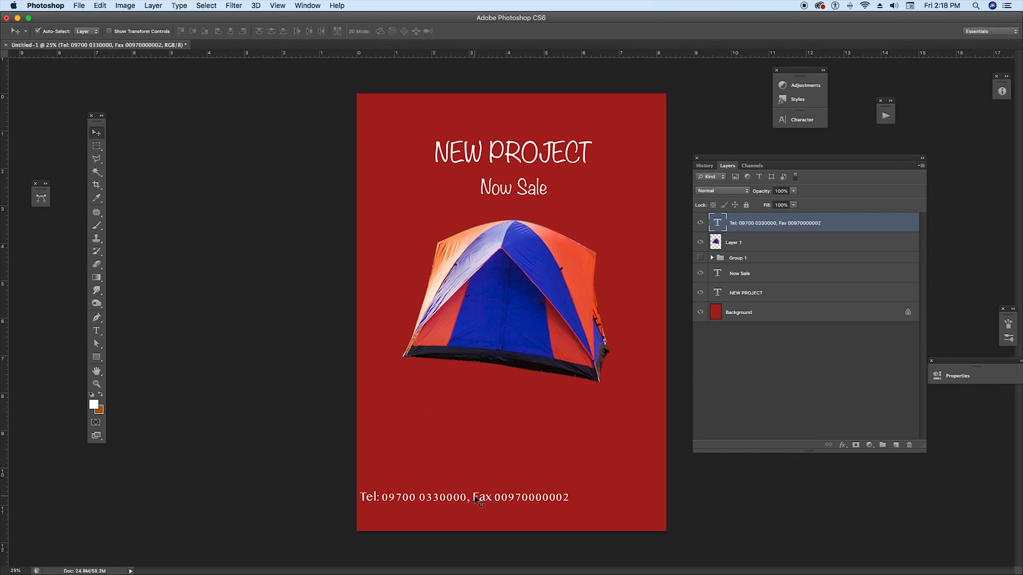
# Step: Adjust the layout by centring the contact line at the bottom and repositioning the tent, title and Now Sale text
pyautogui.moveTo(474, 497); pyautogui.dragTo(518, 498)
pyautogui.moveTo(499, 333)
pyautogui.mouseDown()
pyautogui.moveTo(497, 298)
pyautogui.moveTo(504, 343)
pyautogui.mouseUp()
pyautogui.moveTo(477, 159); pyautogui.dragTo(479, 148)
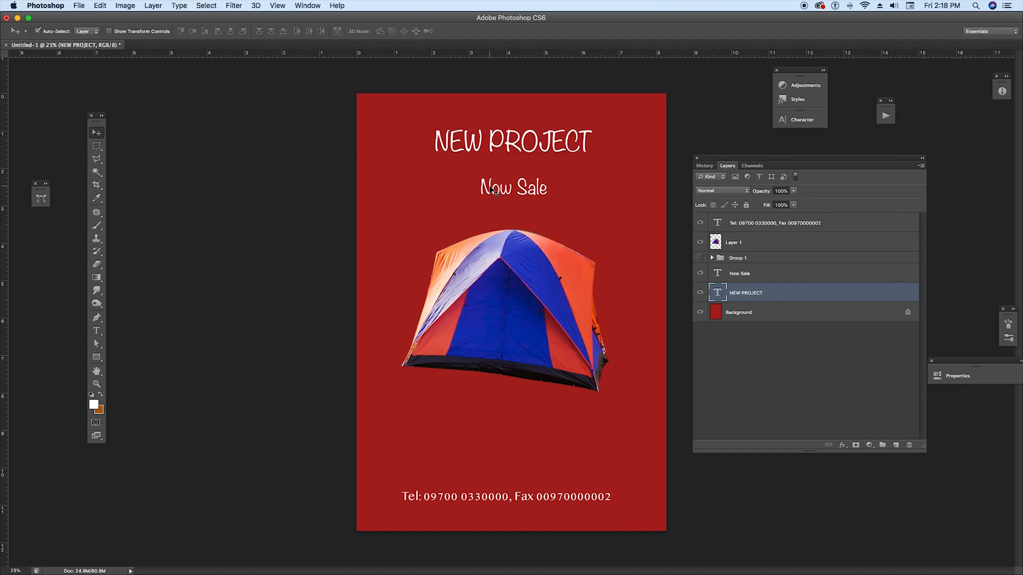
pyautogui.moveTo(495, 190); pyautogui.dragTo(495, 184)
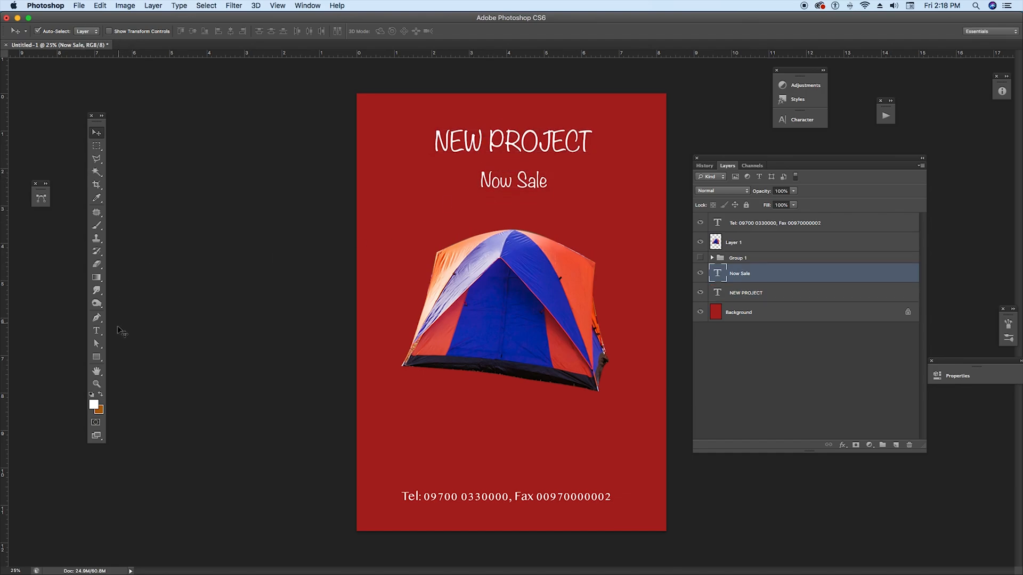
# Step: Add a centred text block below the tent reading 'this is going to sale in this country only for the online oders'
pyautogui.click(97, 331)
pyautogui.click(459, 413)
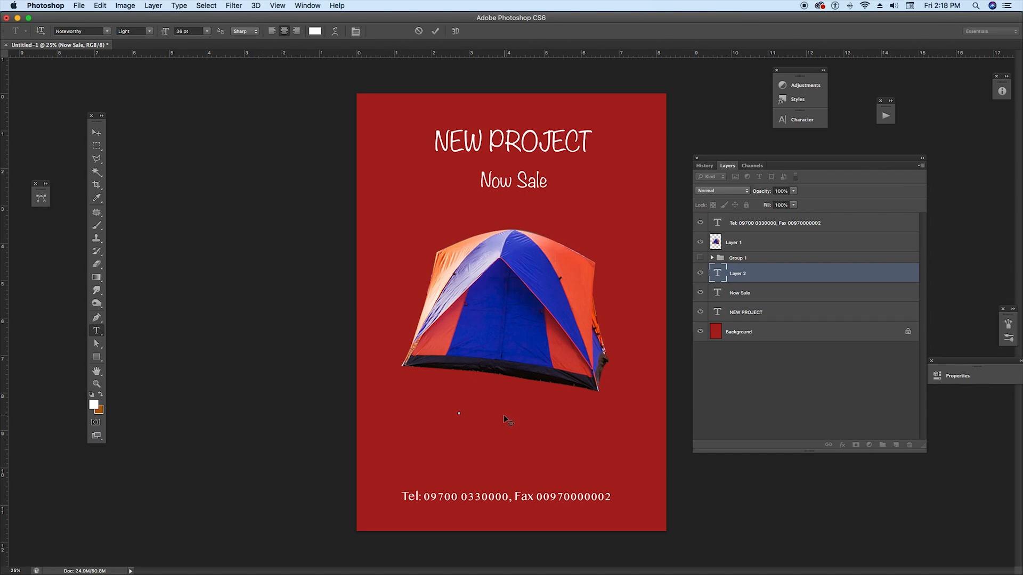
pyautogui.write('this is going to sale in')
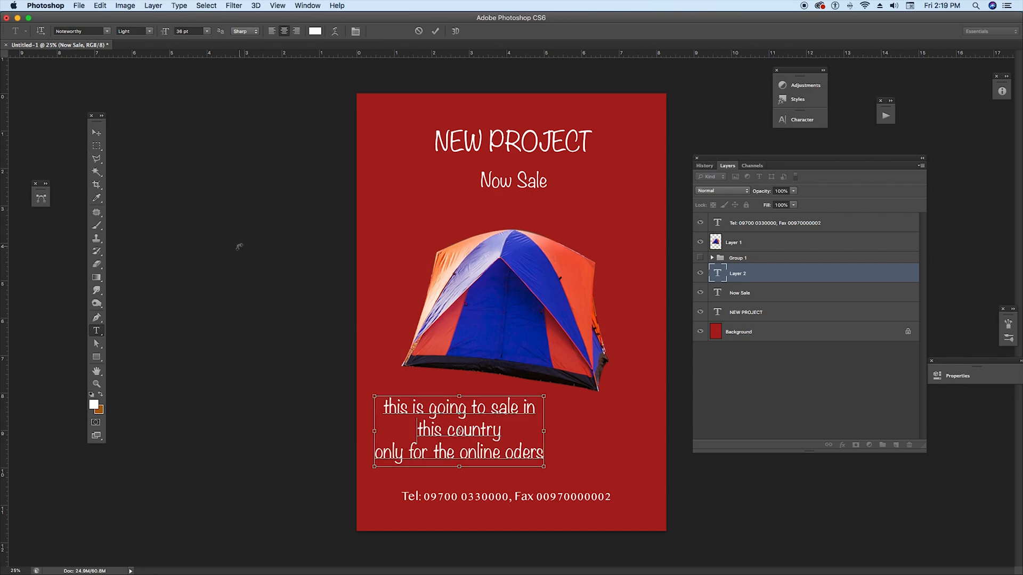
# Step: Set the text block's font to Optima at 18 pt and move the block lower
pyautogui.press('super+a')
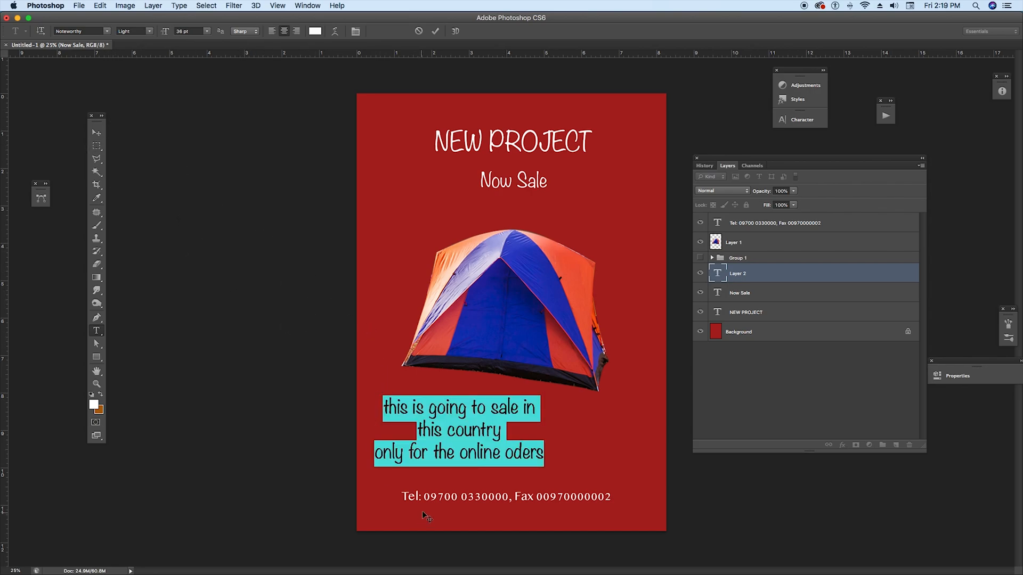
pyautogui.click(108, 34)
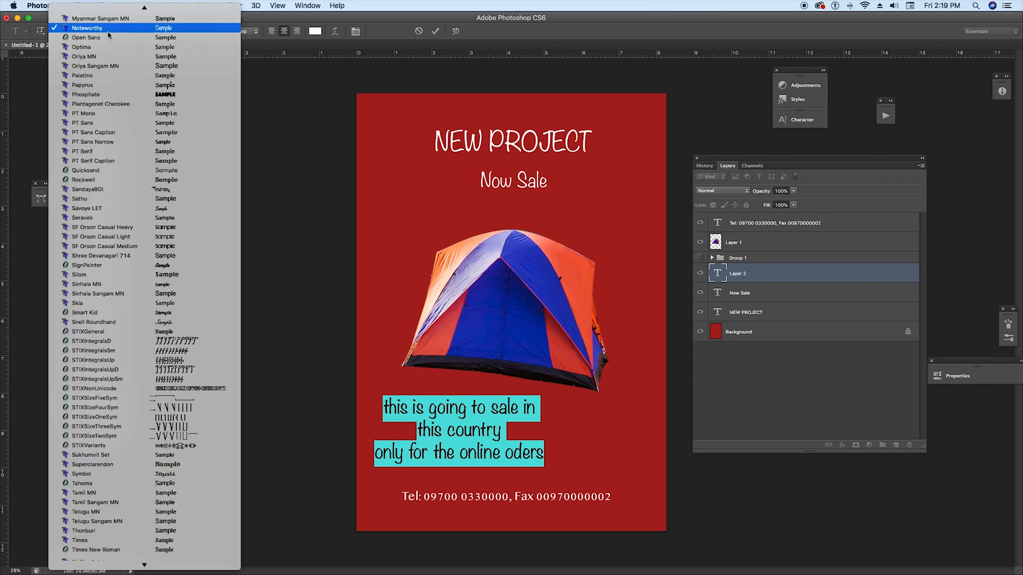
pyautogui.click(122, 45)
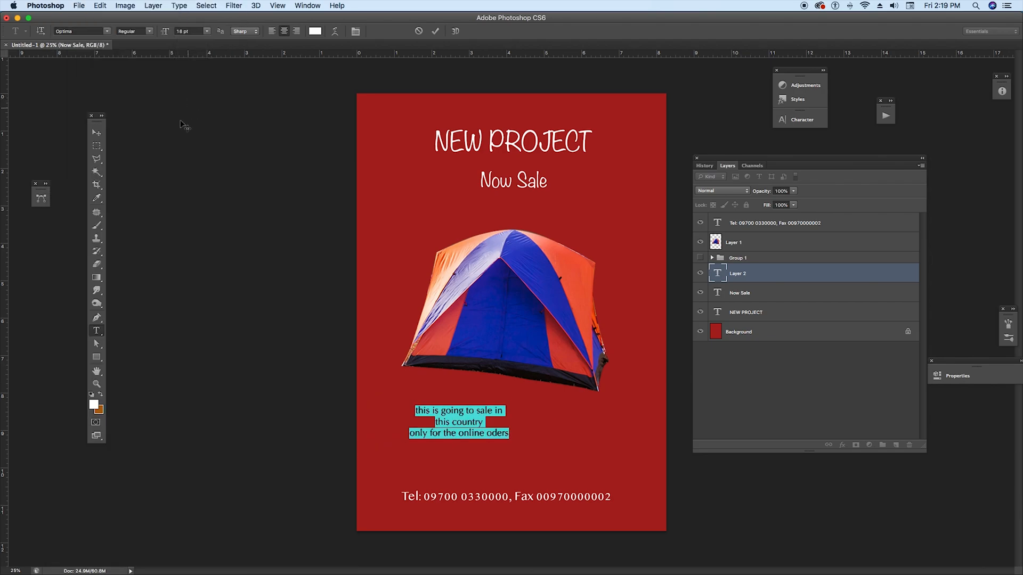
pyautogui.click(97, 133)
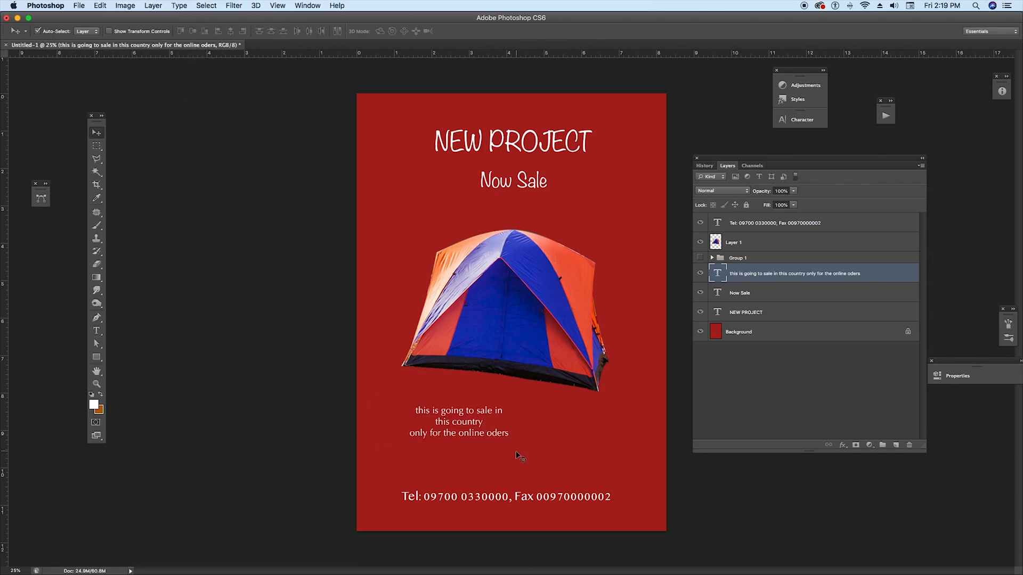
pyautogui.moveTo(464, 415); pyautogui.dragTo(503, 428)
# Step: Join the text block's first two lines into one and place the block just above the contact line
pyautogui.click(96, 331)
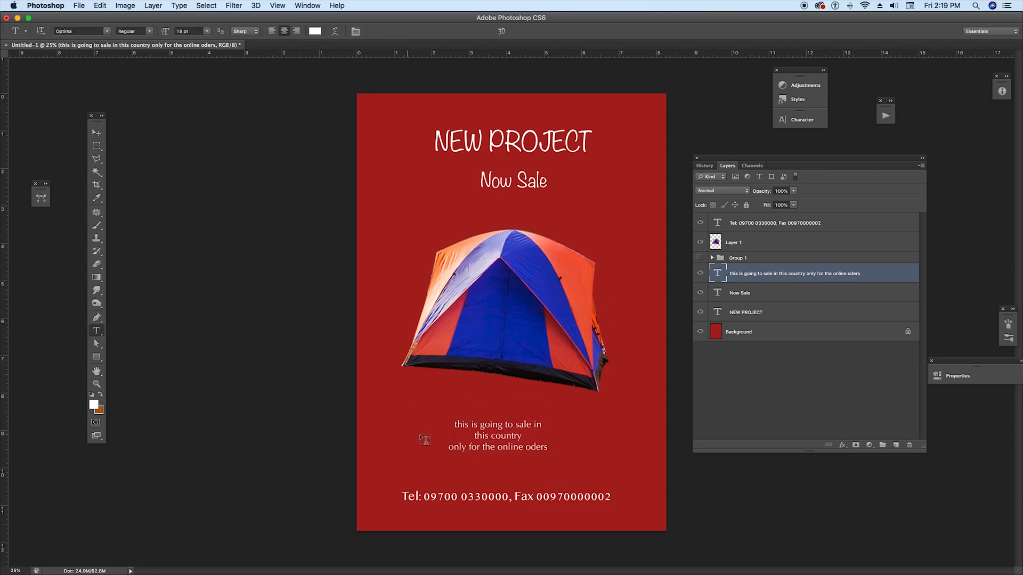
pyautogui.click(475, 436)
pyautogui.press('BackSpace')
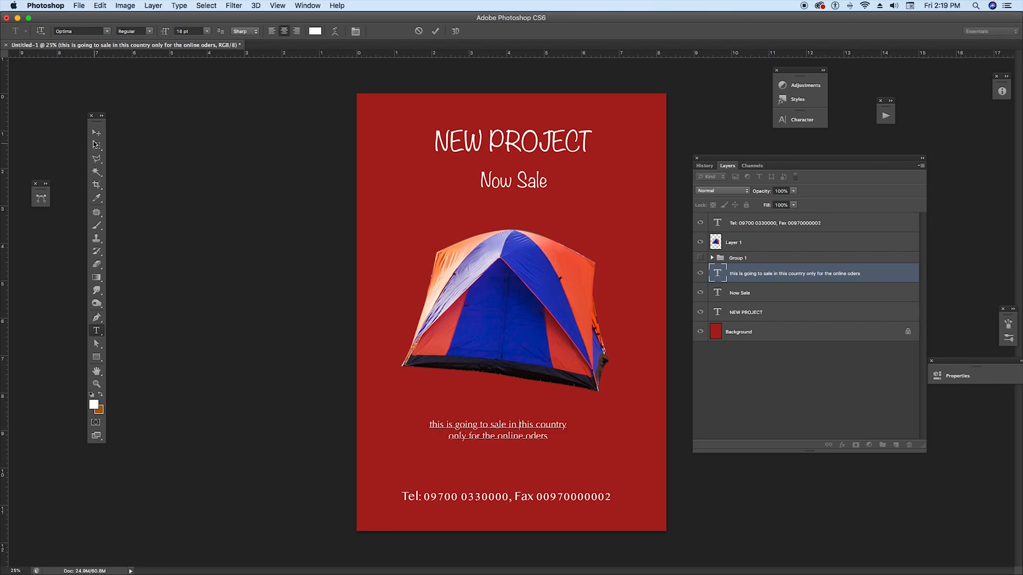
pyautogui.click(97, 133)
pyautogui.moveTo(506, 427); pyautogui.dragTo(508, 441)
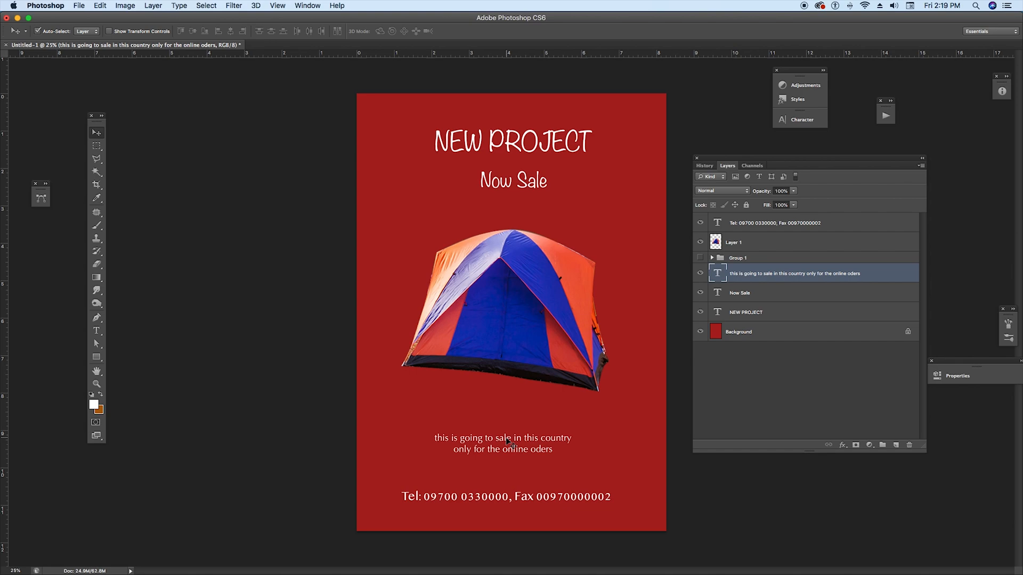